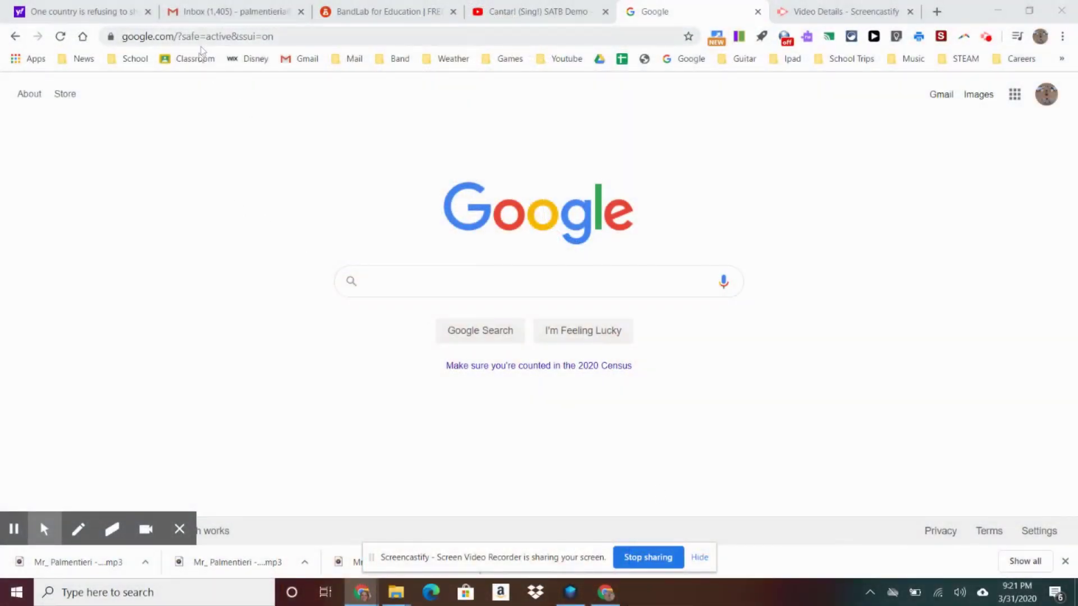
- Go to edu.bandlab.com and open the BandLab for Education site from the search results
left_click(211, 38)
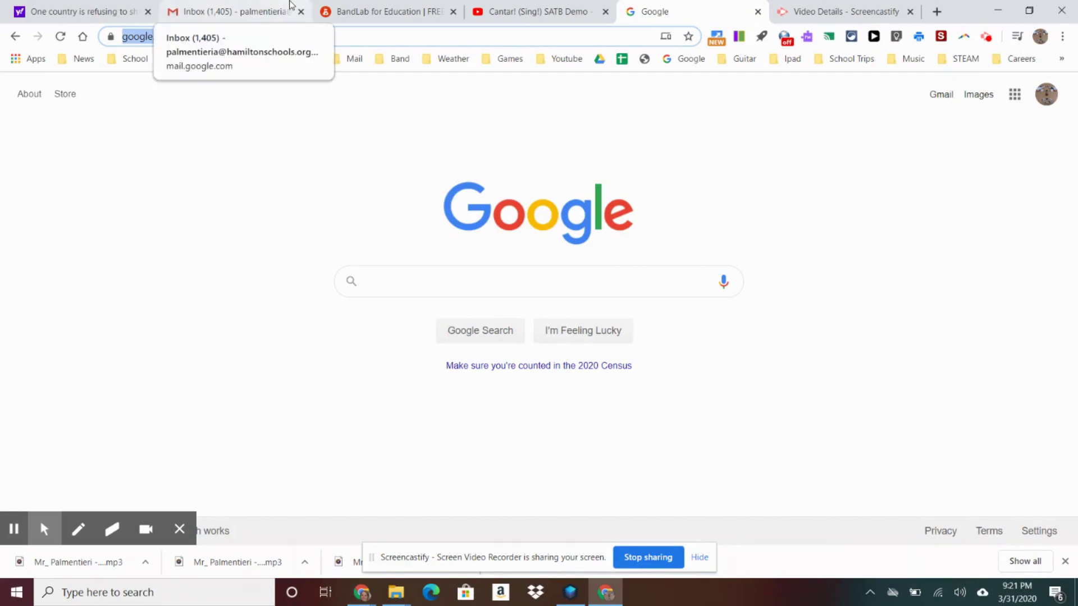
type("edu.bandlabc")
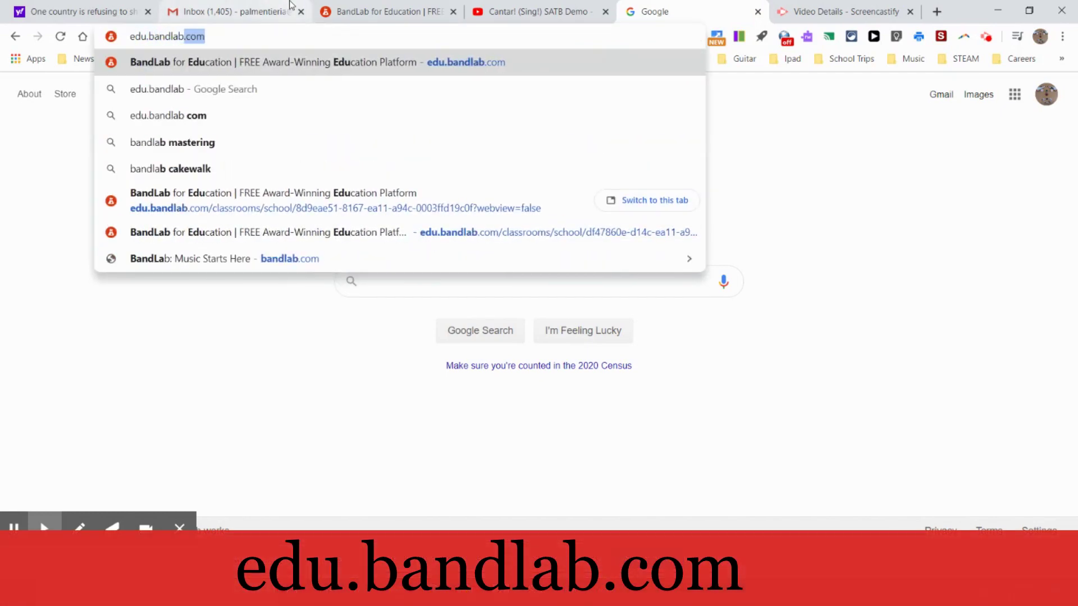
key("BackSpace")
type("com")
key("Return")
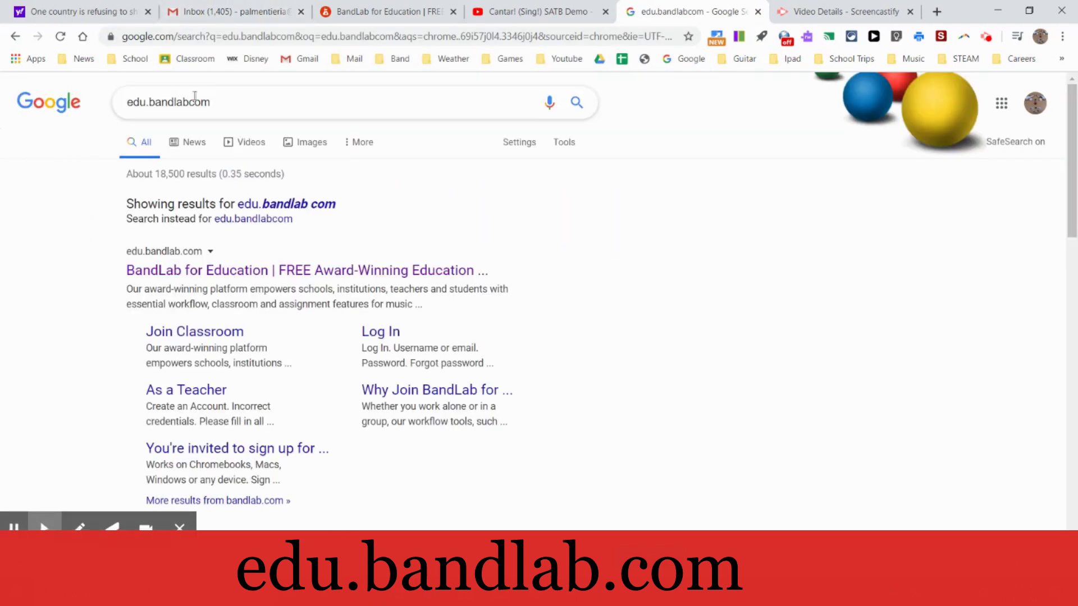
left_click(182, 264)
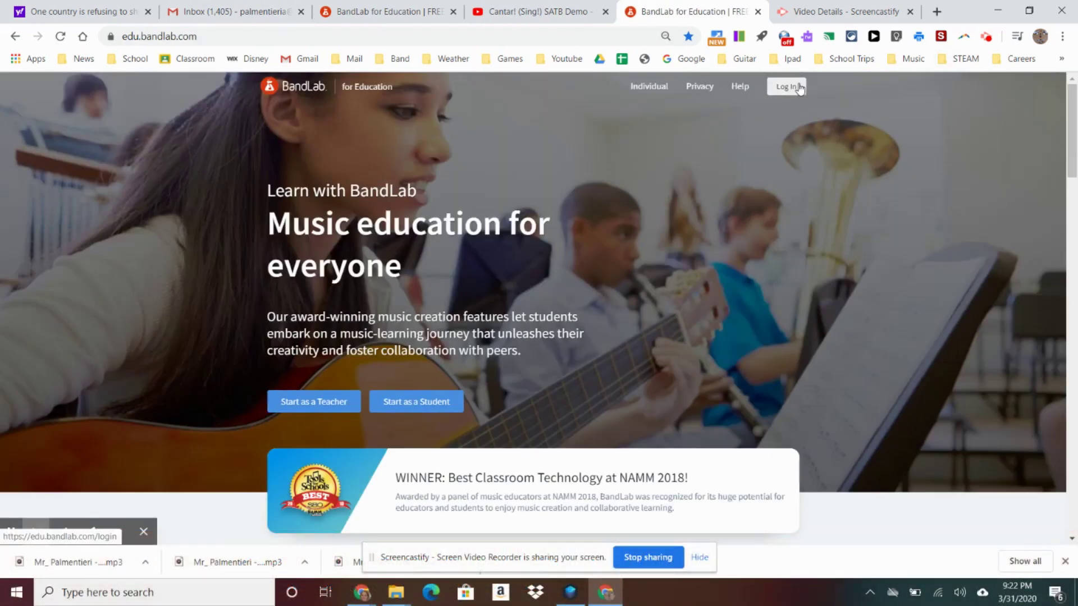
- Log in with the teacher's Google account, open the 19-20 6th grade Band class, then My Library
left_click(799, 87)
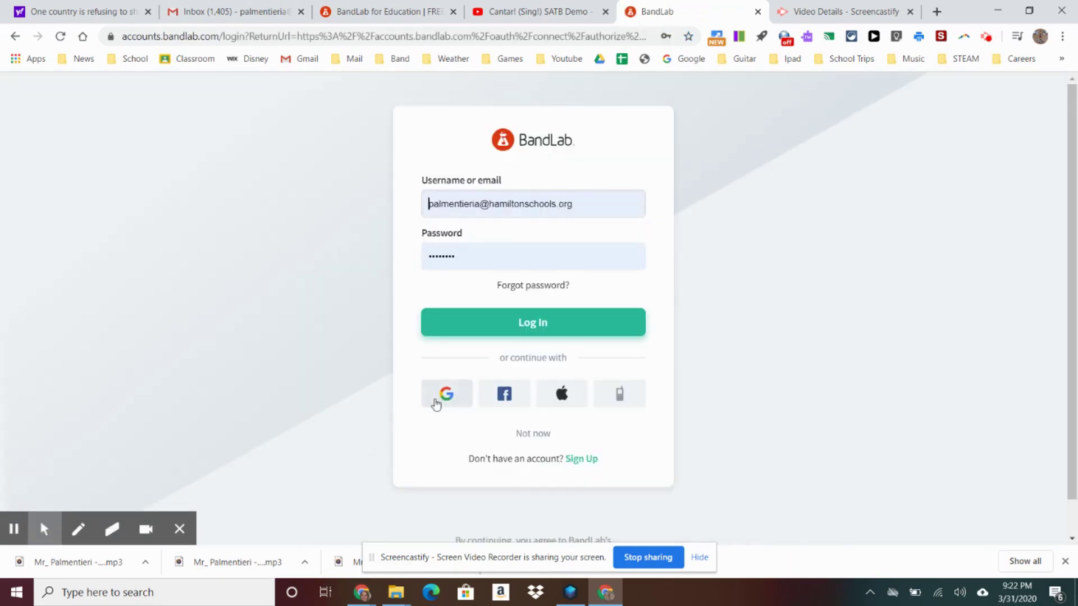
left_click(458, 404)
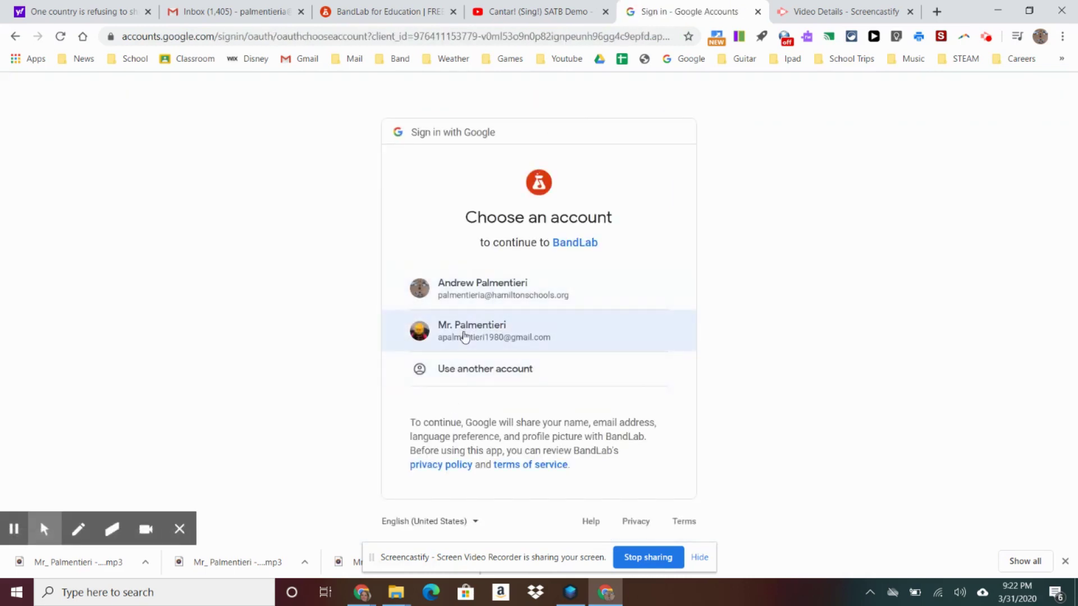
left_click(463, 336)
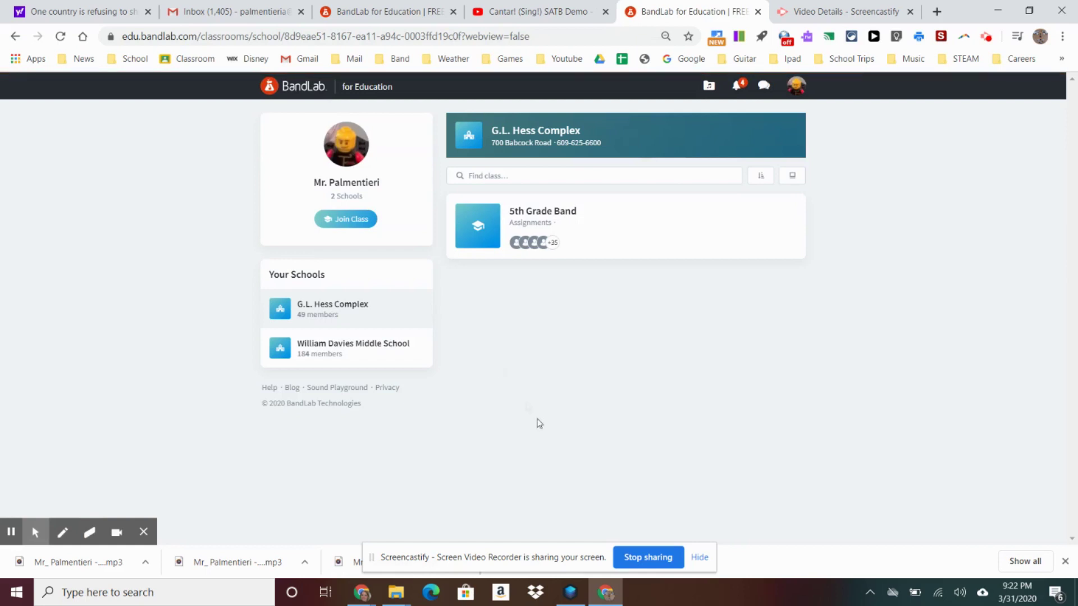
left_click(330, 341)
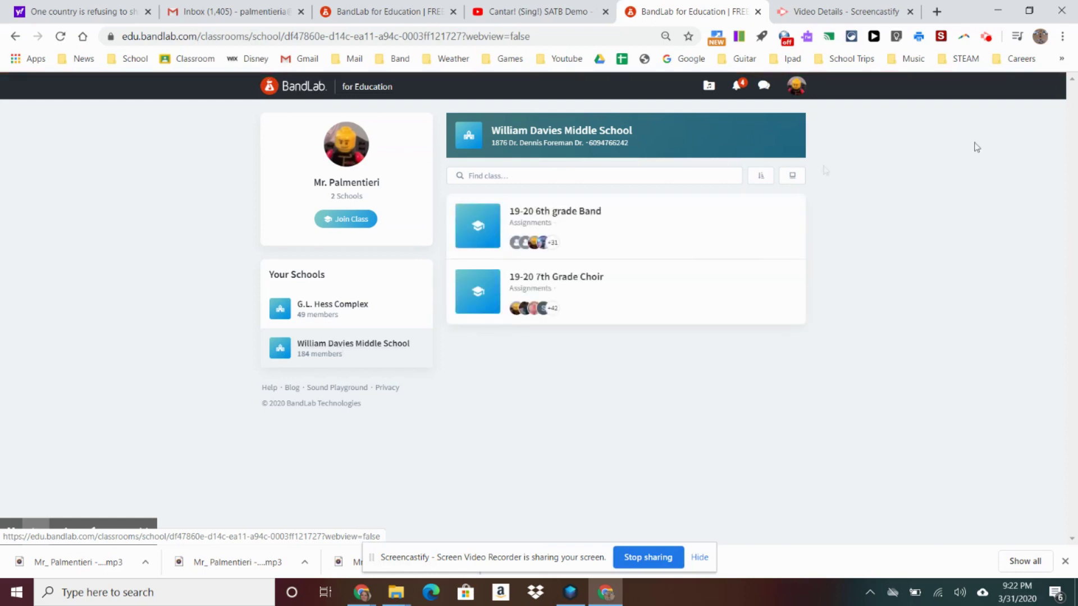
left_click(516, 215)
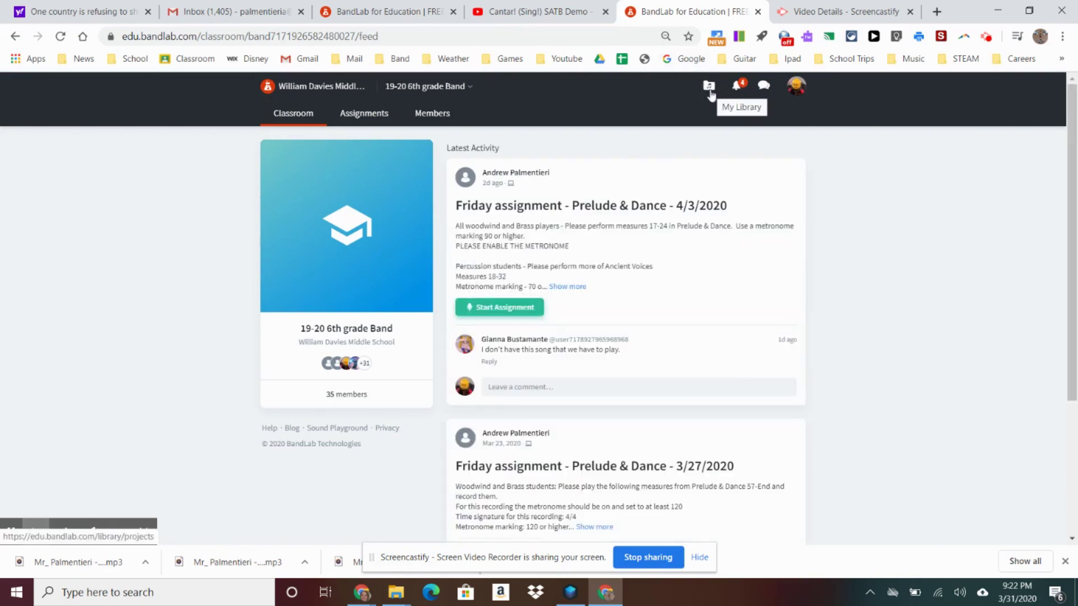
left_click(709, 87)
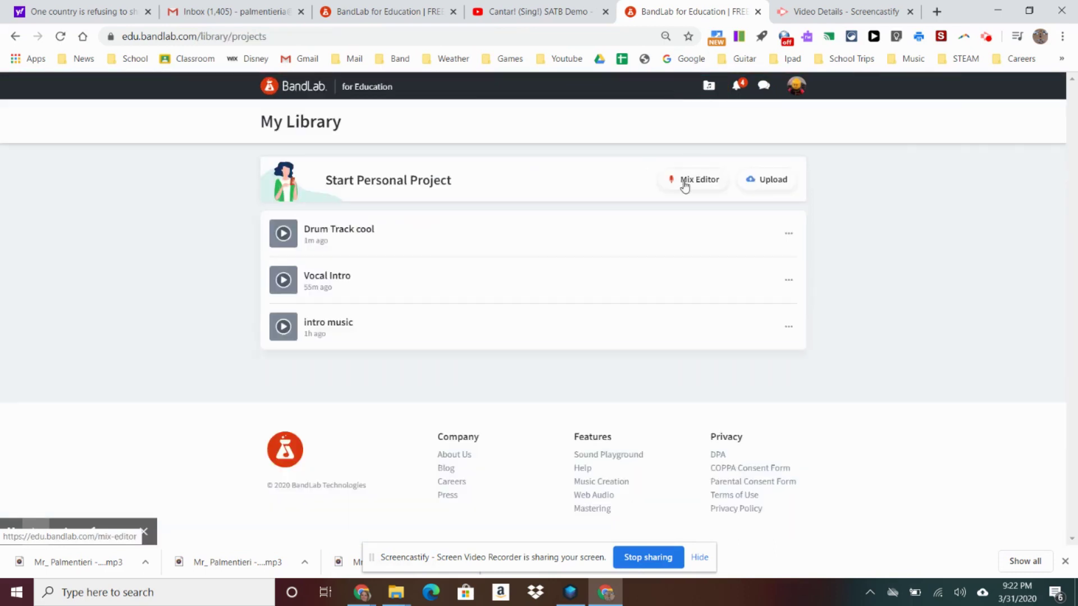
- Create a new Mix Editor project, add a Voice/Mic track, then delete it, leaving no tracks
left_click(684, 186)
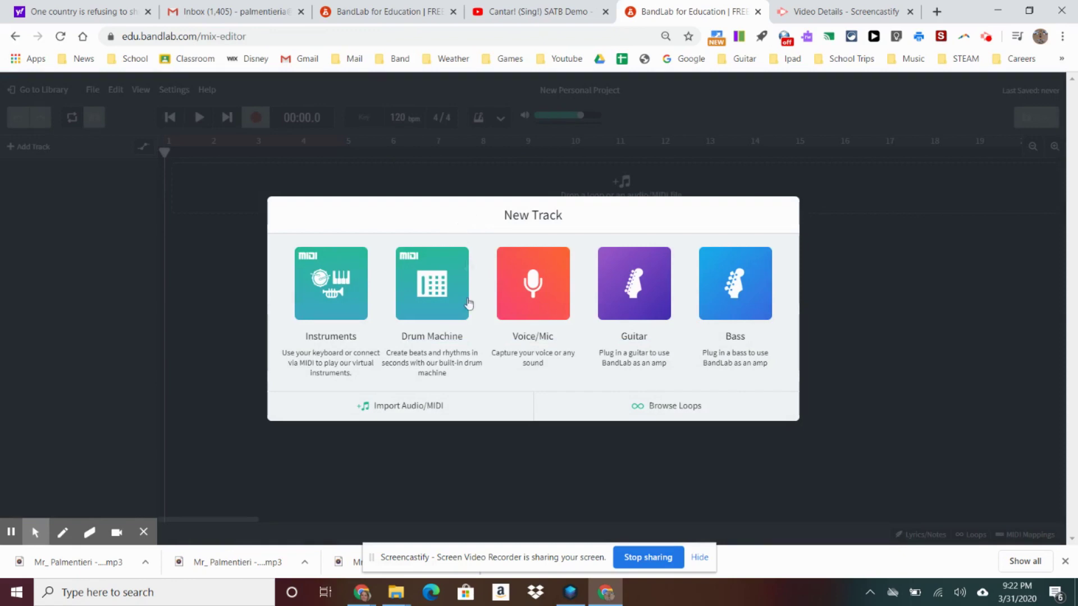
left_click(206, 243)
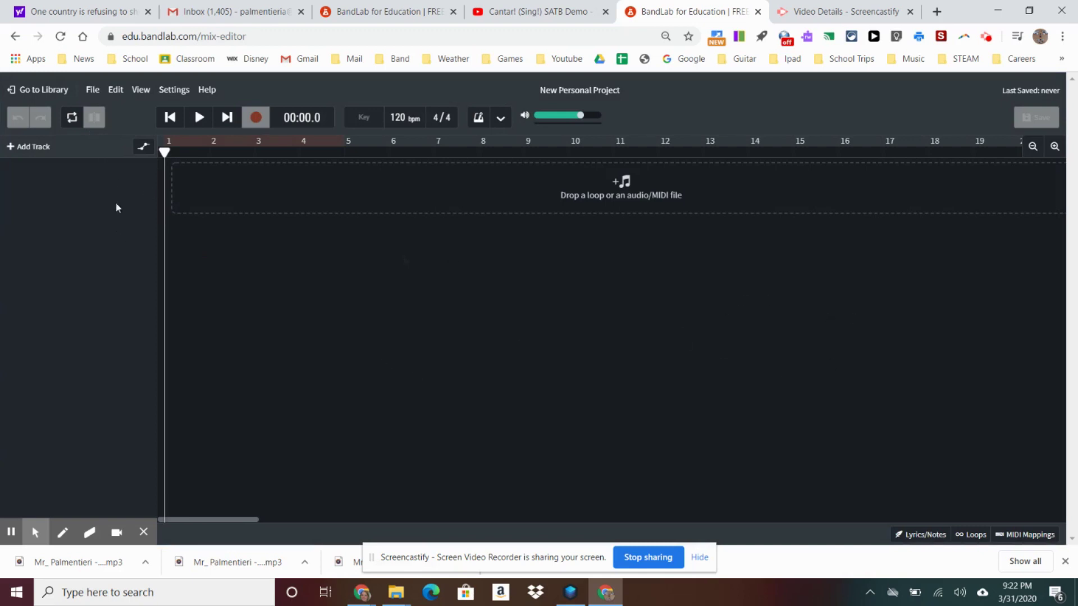
left_click(11, 146)
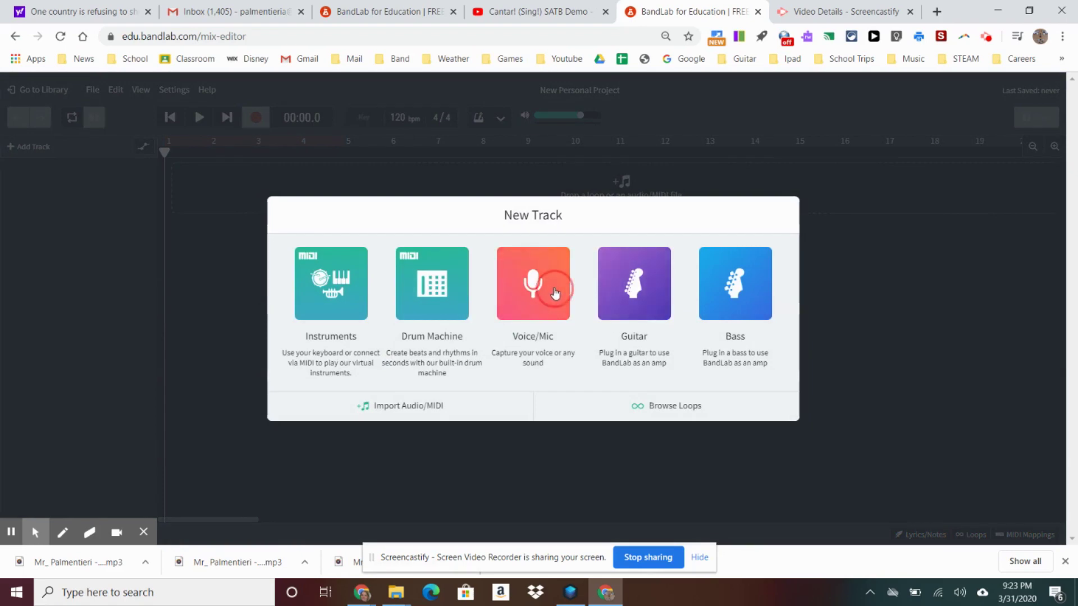
left_click(556, 293)
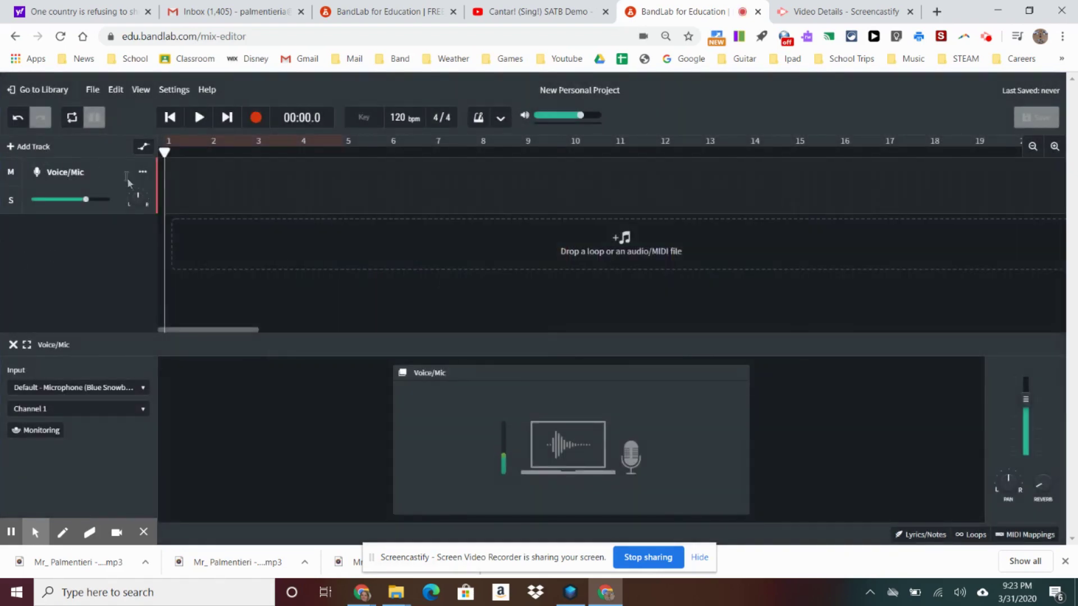
left_click(143, 173)
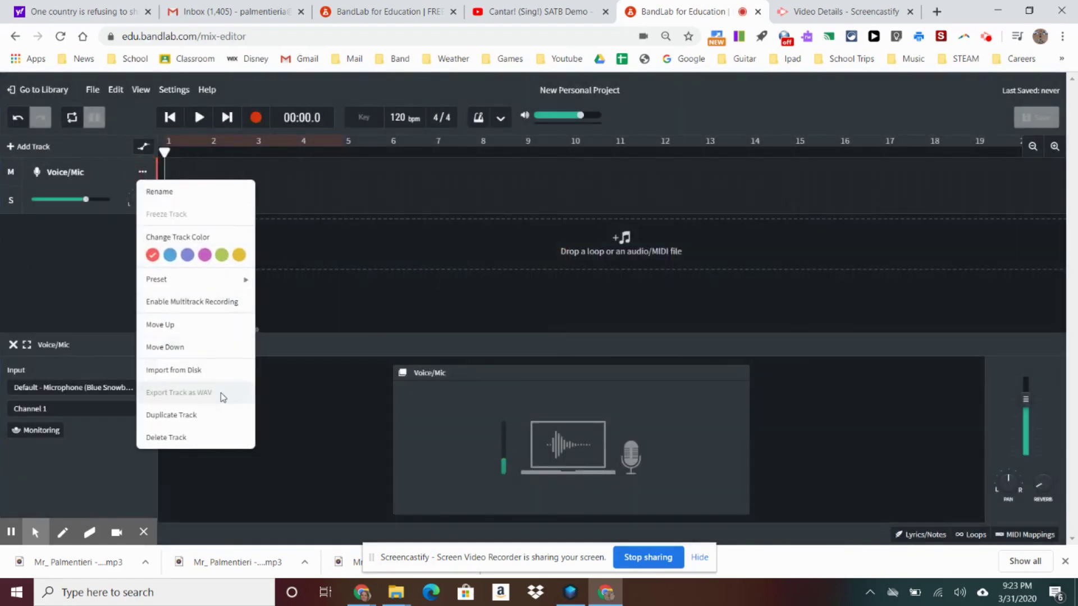
left_click(200, 438)
left_click(128, 261)
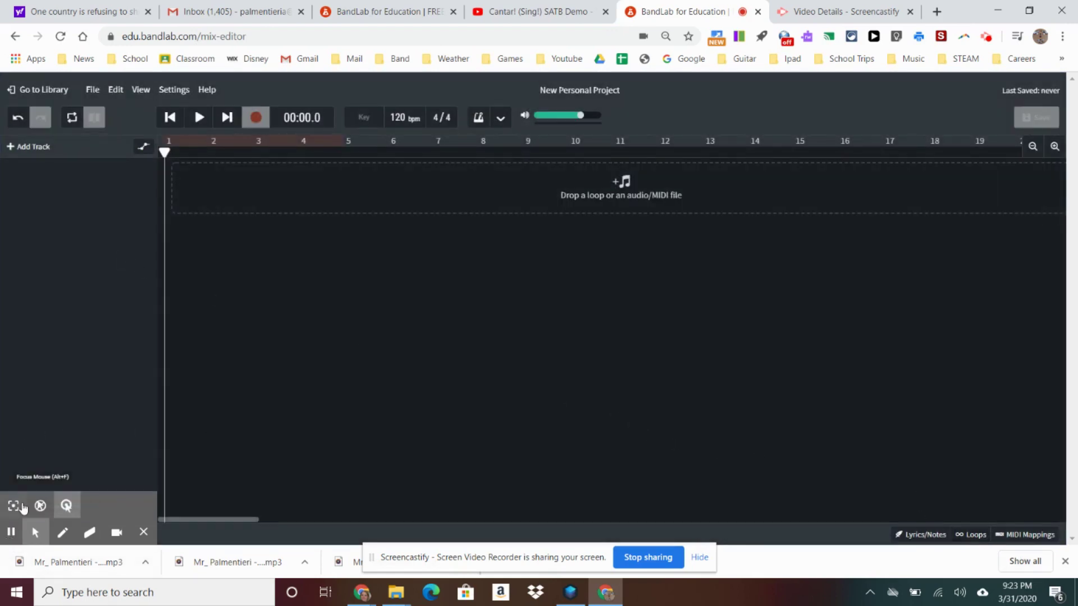
left_click(40, 506)
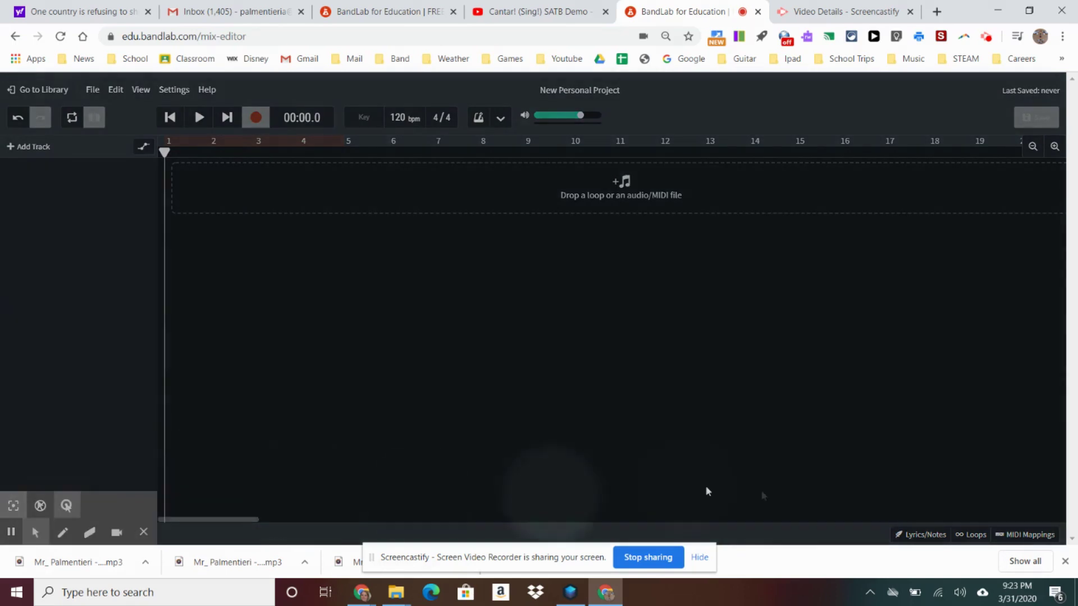
- In the loop browser, scroll the Loop Packs to Joe Ford and list all its loops
left_click(961, 534)
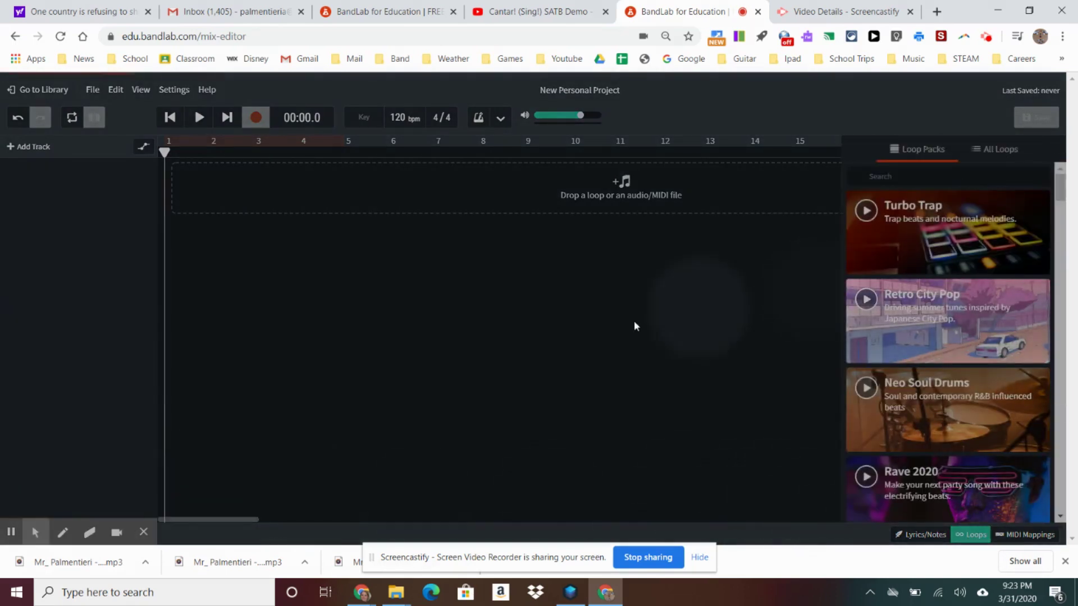
scroll(874, 390, "down", 5)
scroll(878, 391, "down", 9)
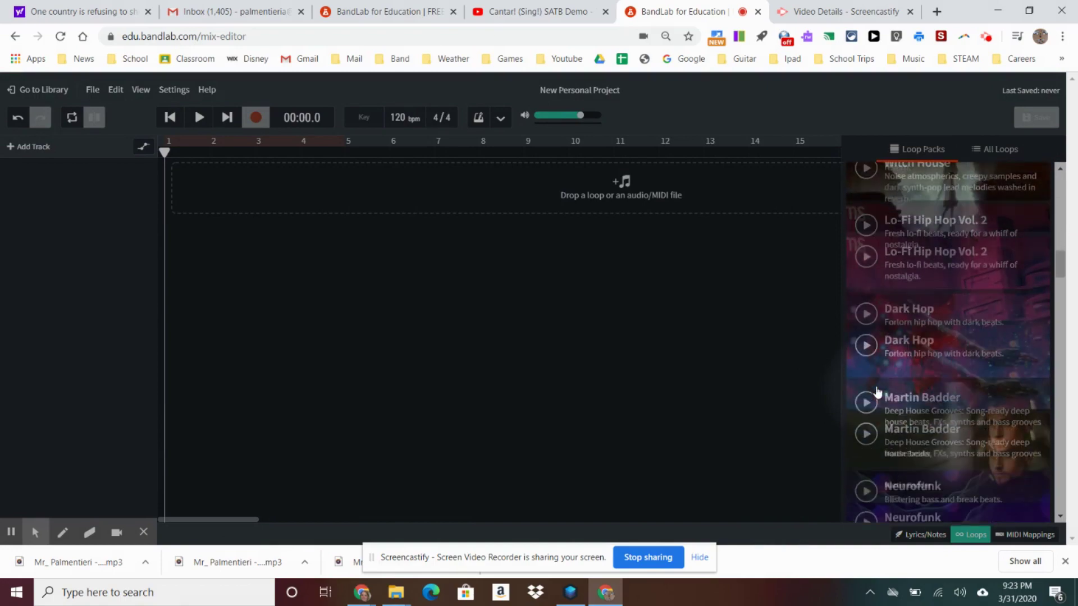
scroll(877, 391, "down", 10)
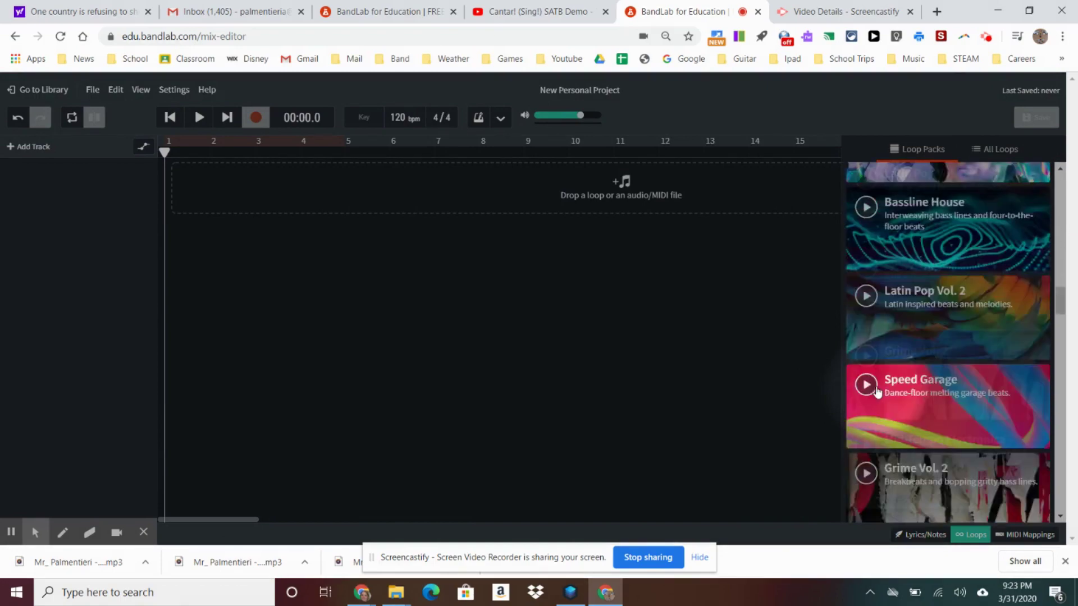
scroll(877, 391, "up", 10)
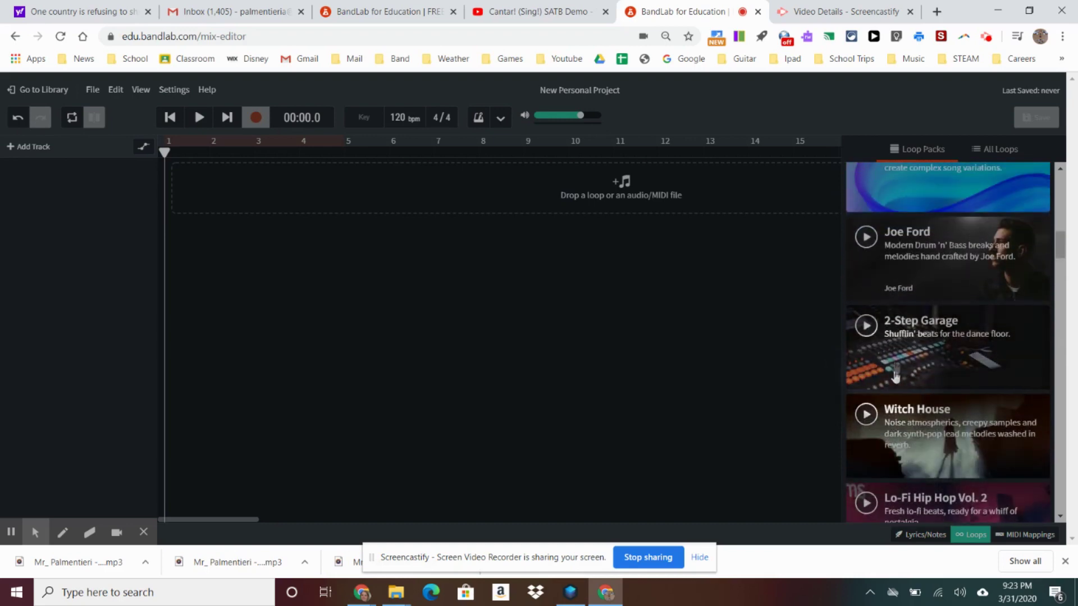
left_click(908, 266)
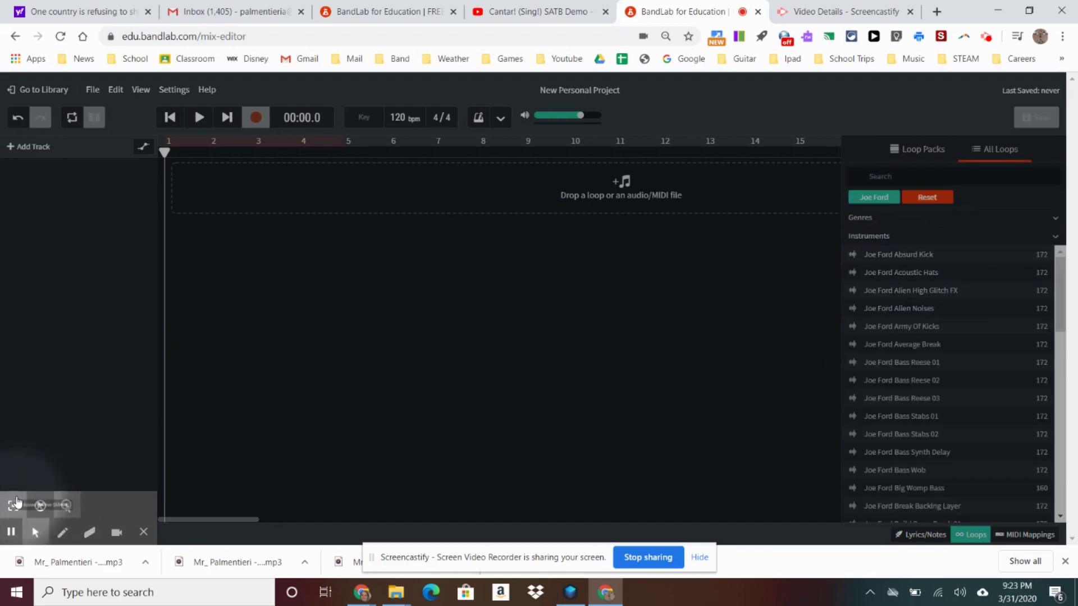
- Preview several Joe Ford loops, including Big Womp Bass and Acoustic Hats
left_click(13, 505)
left_click(895, 308)
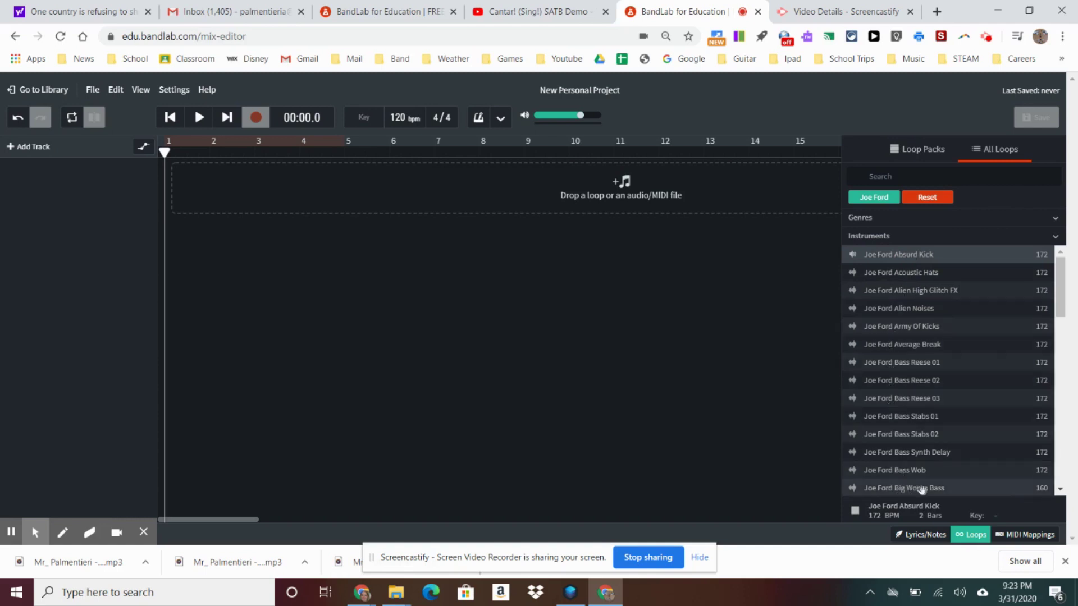
left_click(945, 487)
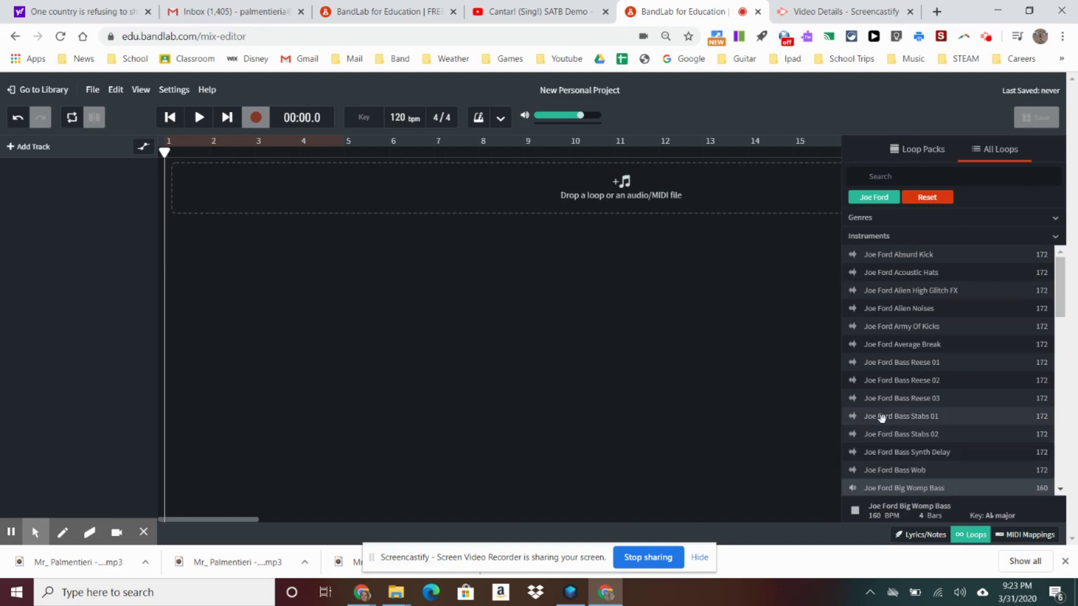
left_click(882, 273)
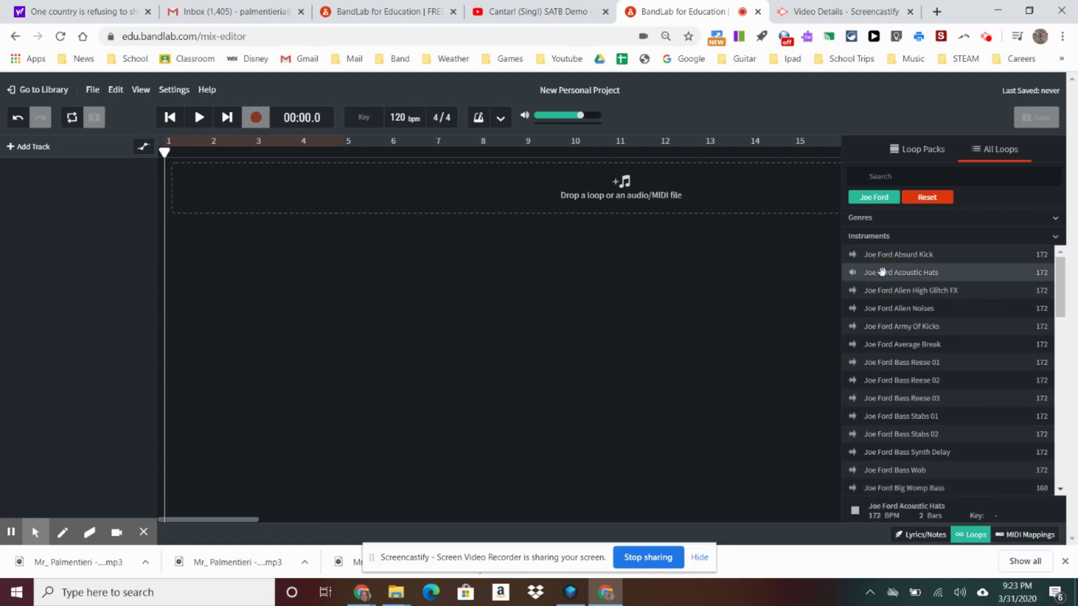
- Add Joe Ford Acoustic Hats as a track, loop it out, and move it to start at bar 1
left_click_drag(881, 273, 305, 179)
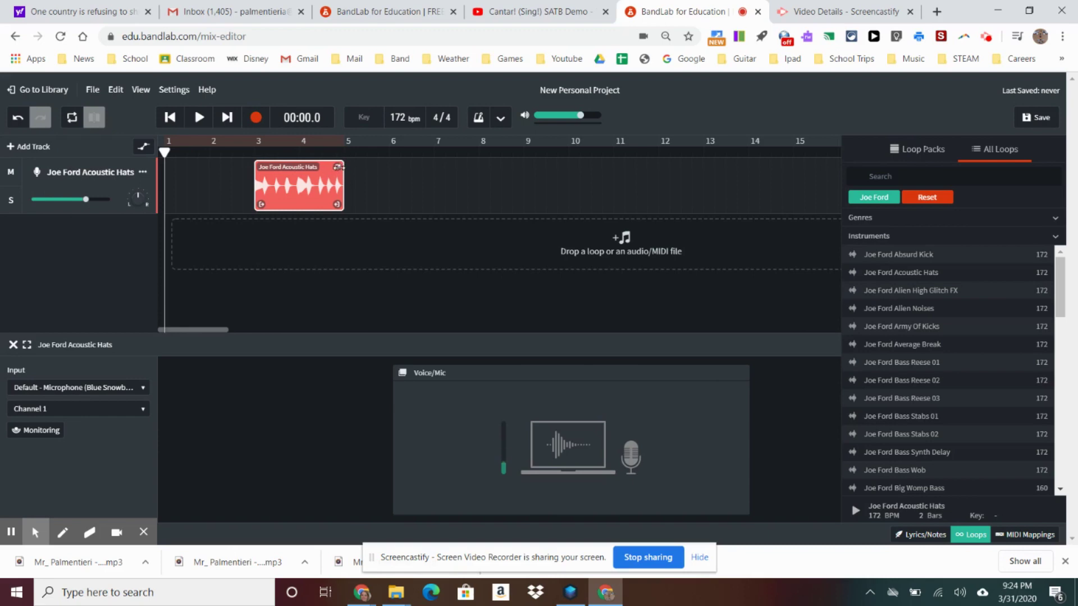
left_click_drag(339, 167, 715, 167)
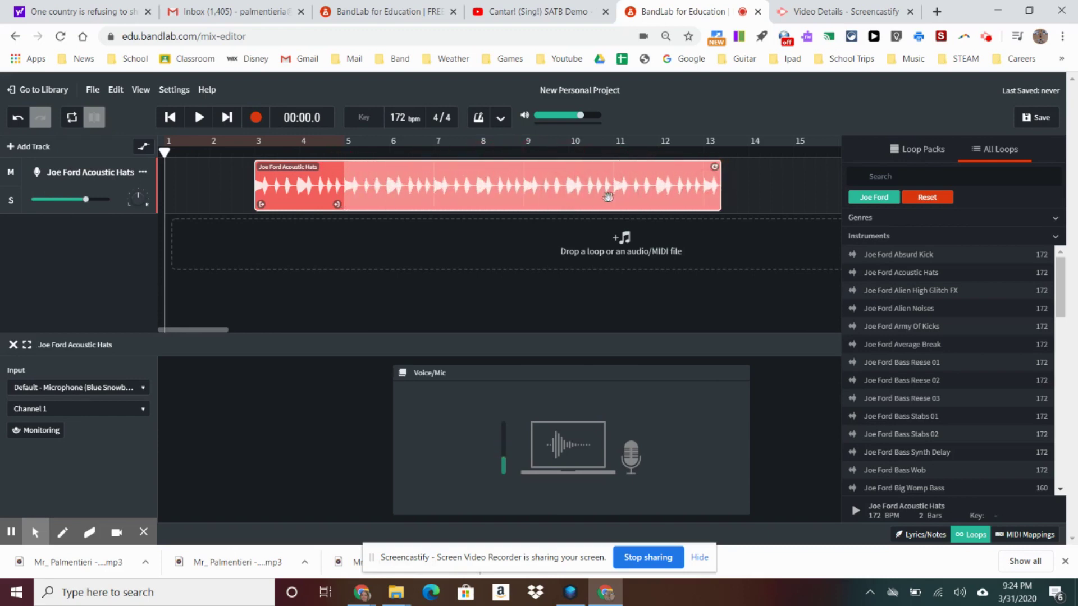
left_click_drag(608, 196, 506, 196)
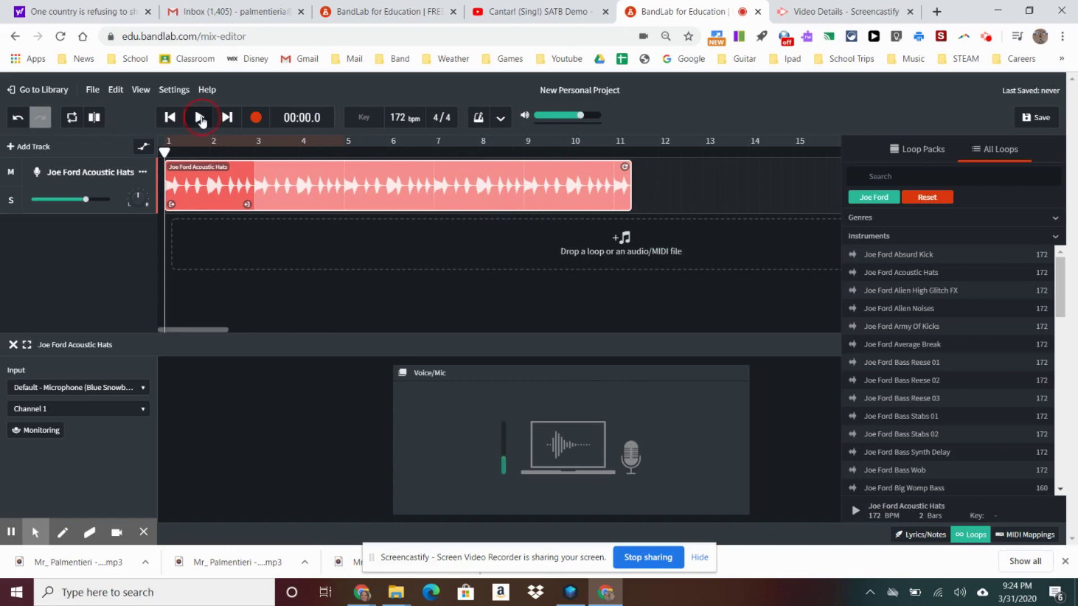
- Play and pause the Acoustic Hats track, then try dragging in the Army Of Kicks loop
left_click(200, 117)
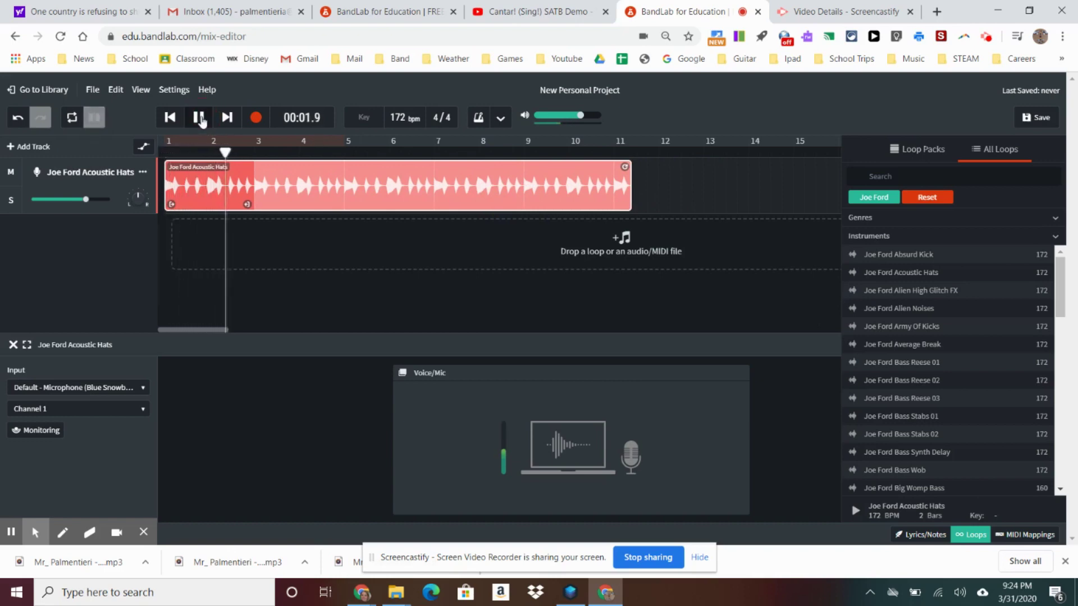
left_click(200, 118)
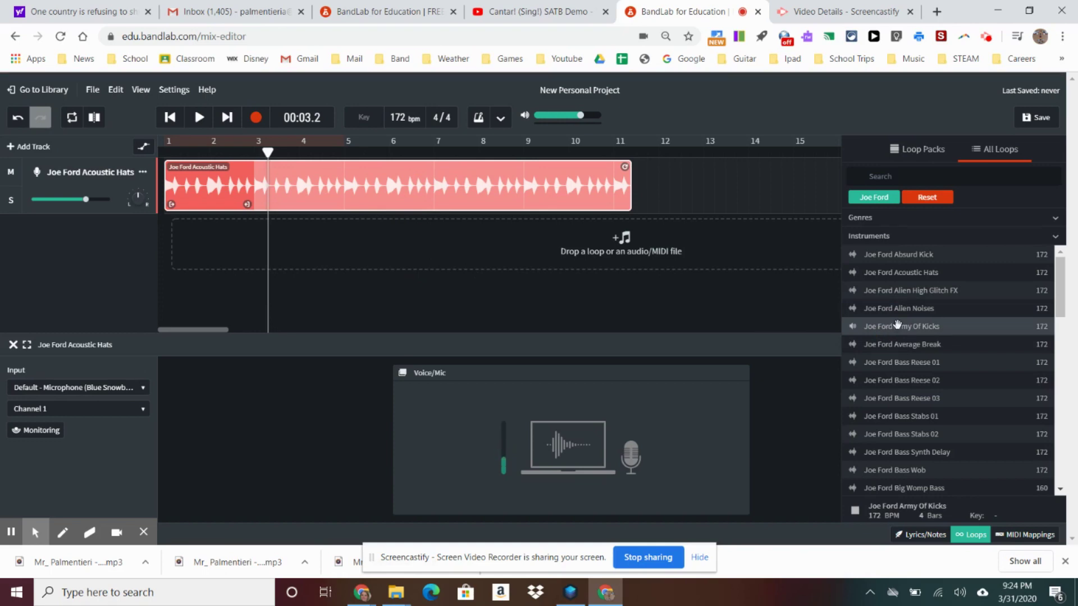
left_click_drag(897, 324, 179, 250)
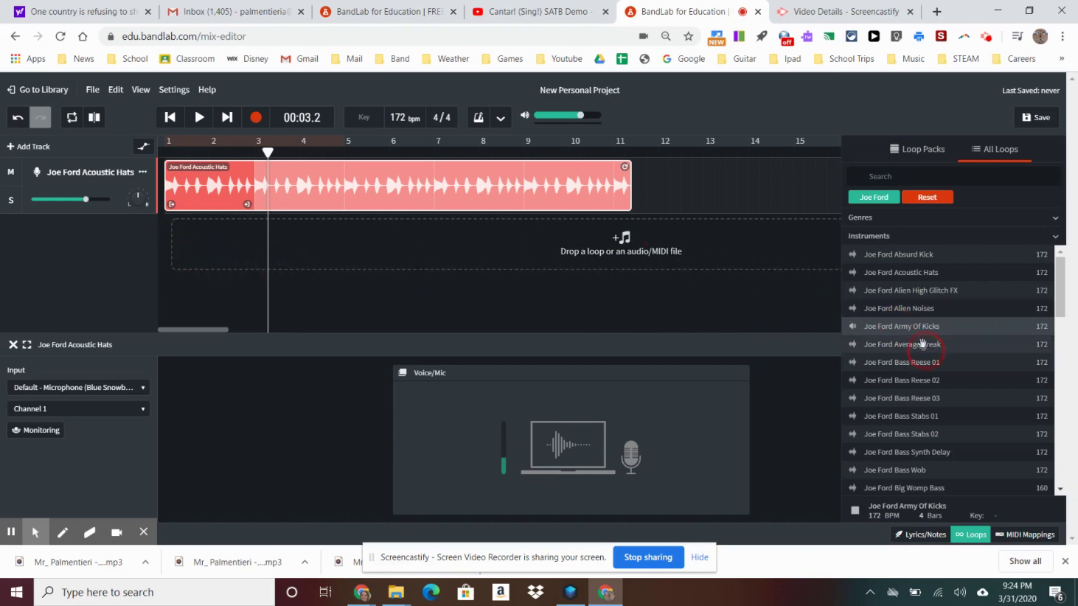
- Add Joe Ford Army Of Kicks on a new track starting at bar 1, looped to bar 11
left_click_drag(913, 328, 306, 239)
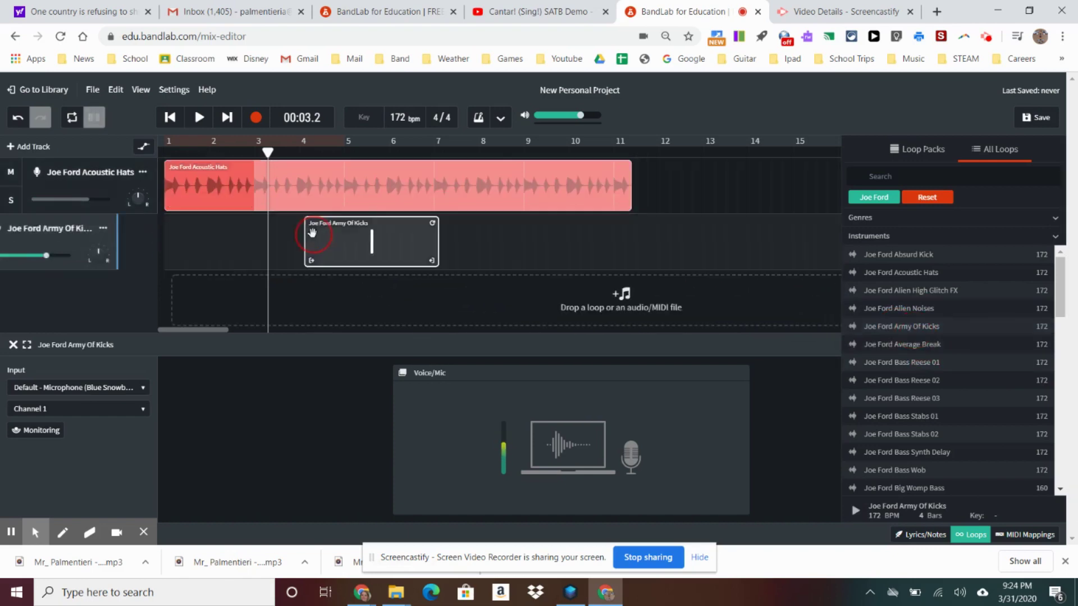
left_click(393, 241)
left_click_drag(393, 241, 239, 244)
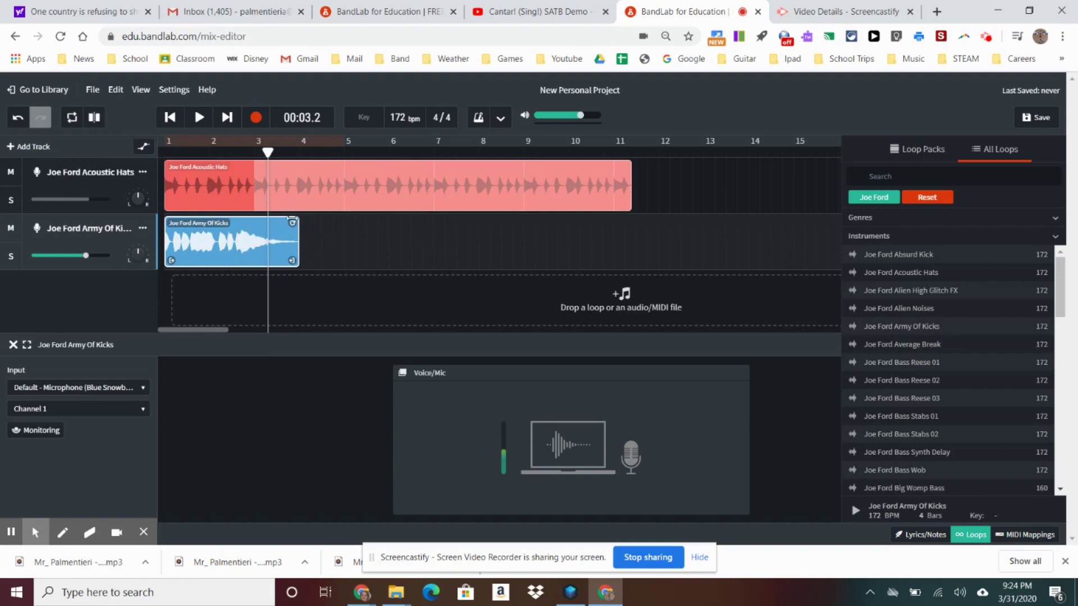
left_click_drag(292, 223, 633, 236)
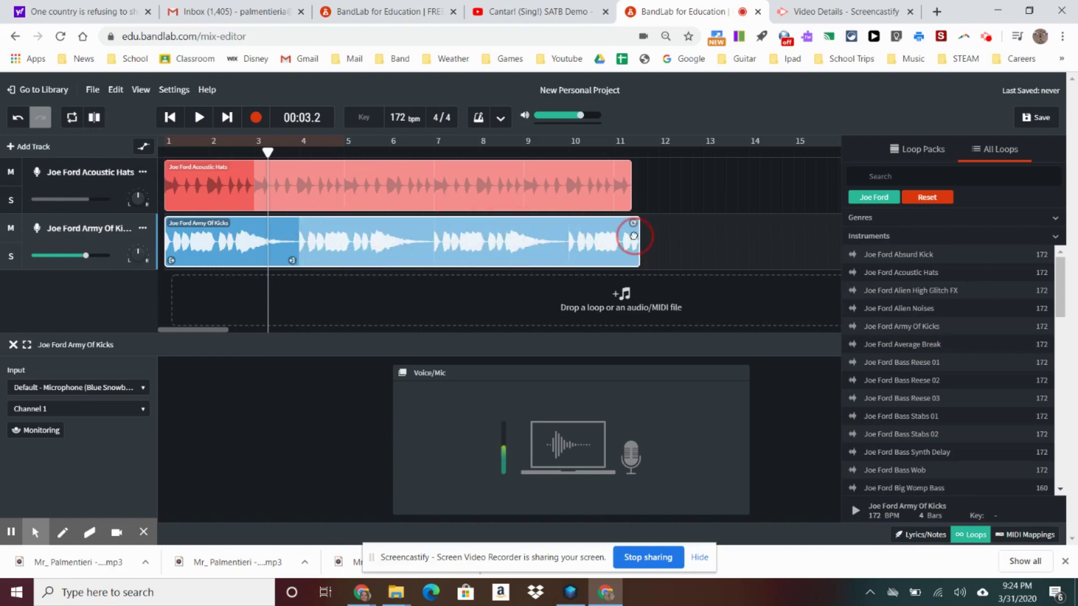
- Play both tracks from the start and add a Big Womp Bass clip at bar 4
left_click_drag(259, 145, 128, 151)
left_click(199, 119)
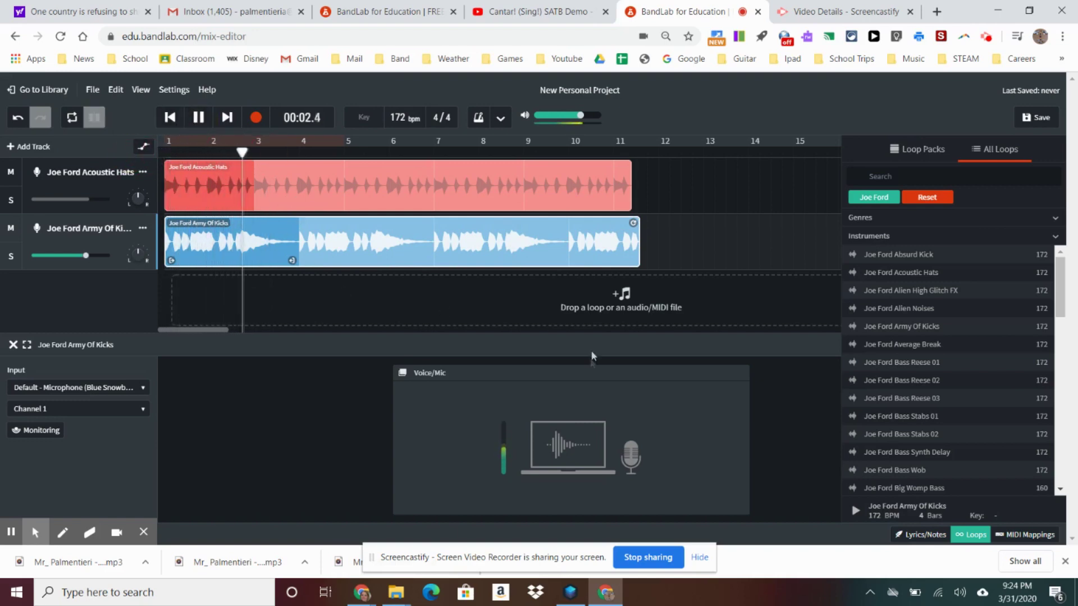
left_click_drag(909, 488, 360, 311)
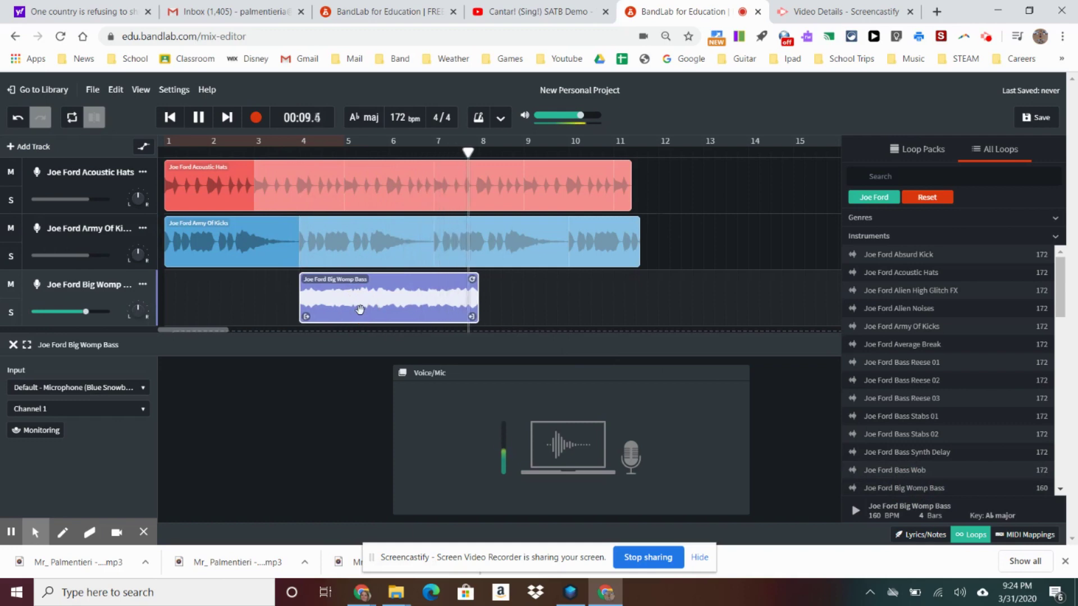
left_click(248, 153)
- Pause playback and preview the Joe Ford Bass Reese 03 loop from All Loops
left_click(198, 117)
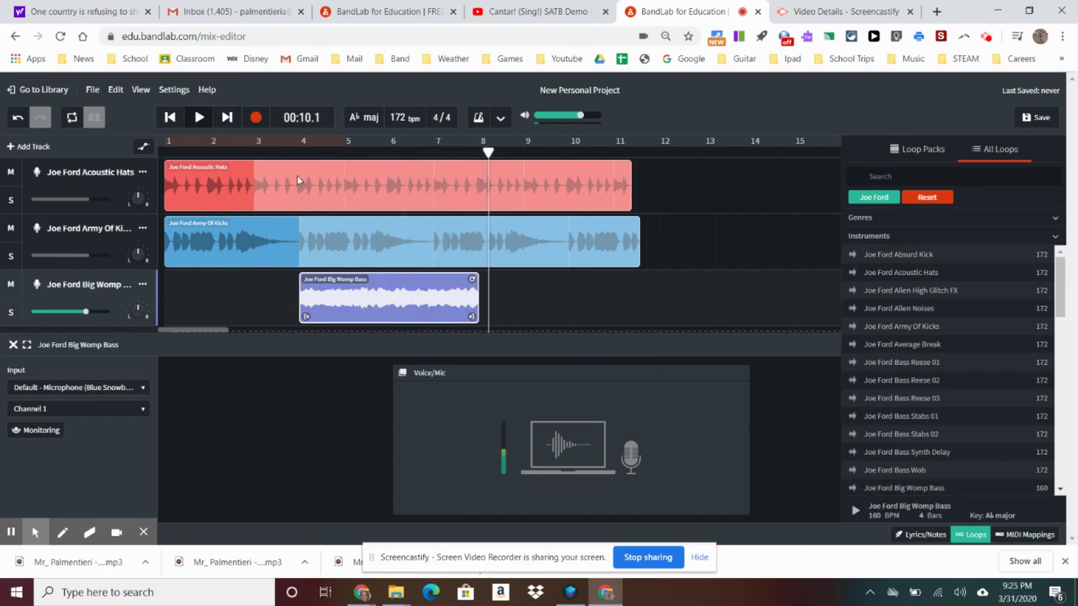
scroll(898, 370, "down", 3)
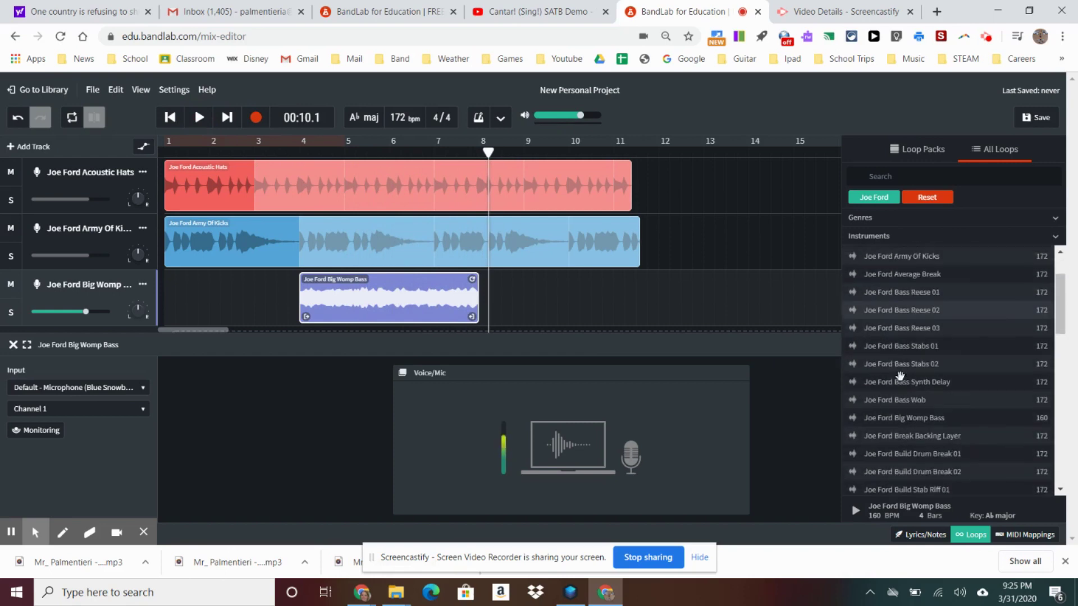
left_click(906, 327)
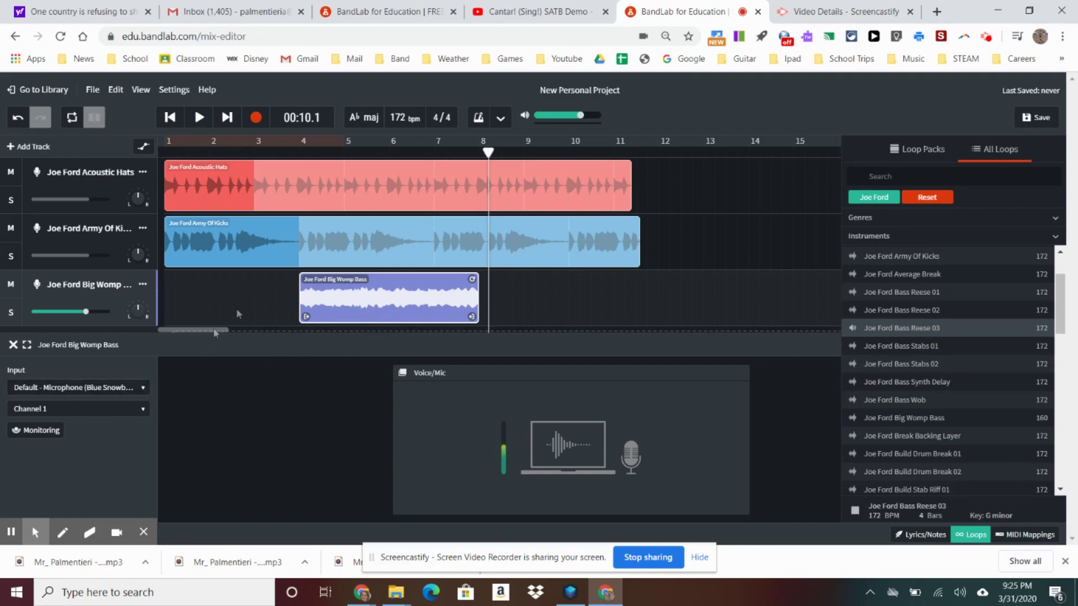
left_click(885, 328)
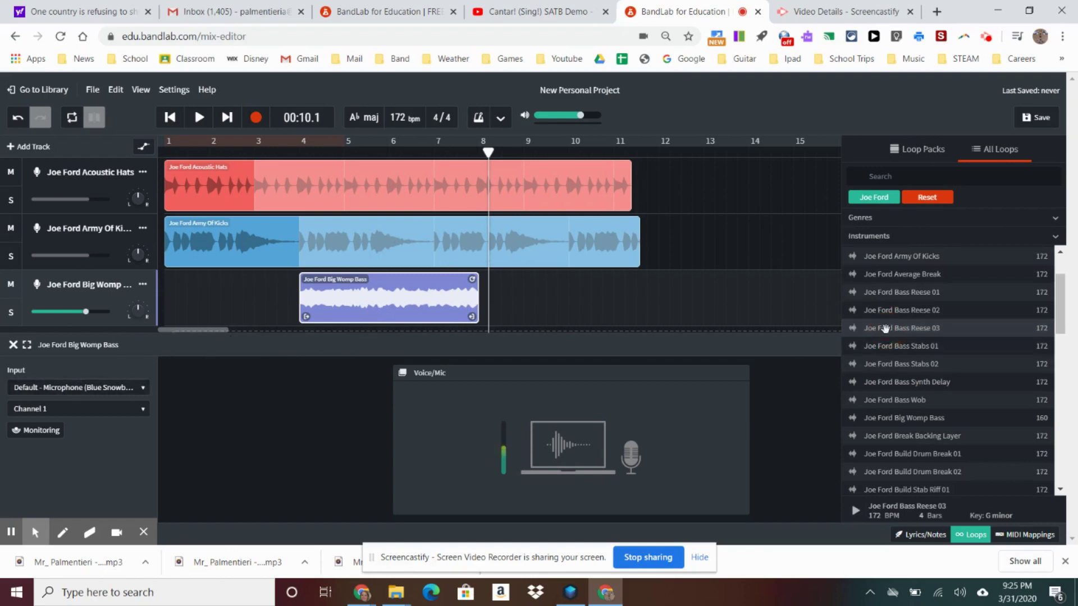
- Close the input panel, add Bass Reese 03 on a new track at bar 4, and play from bar 2
left_click(13, 346)
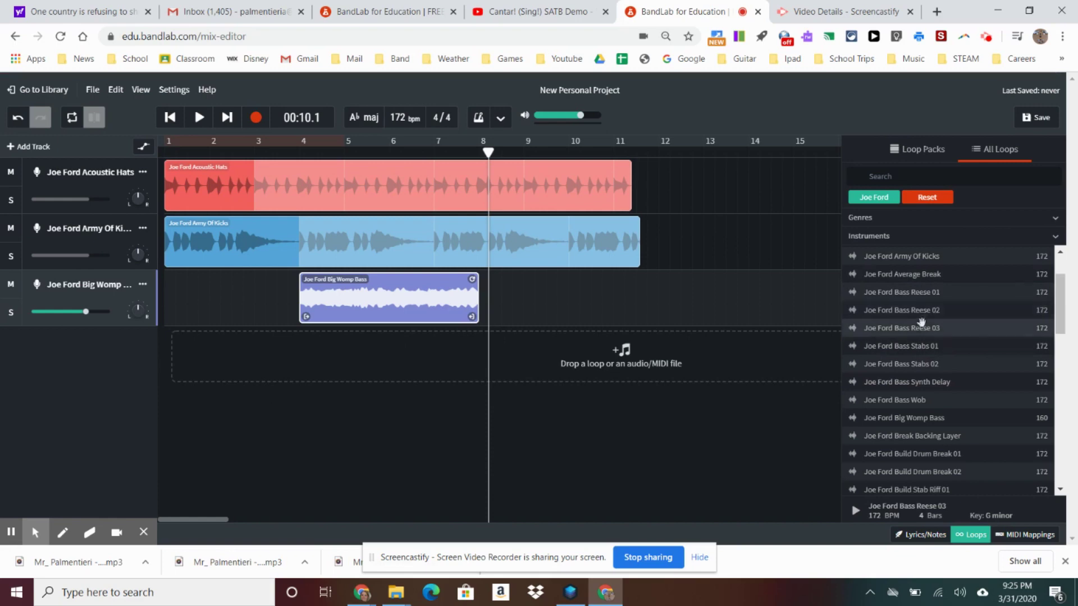
left_click_drag(920, 328, 191, 358)
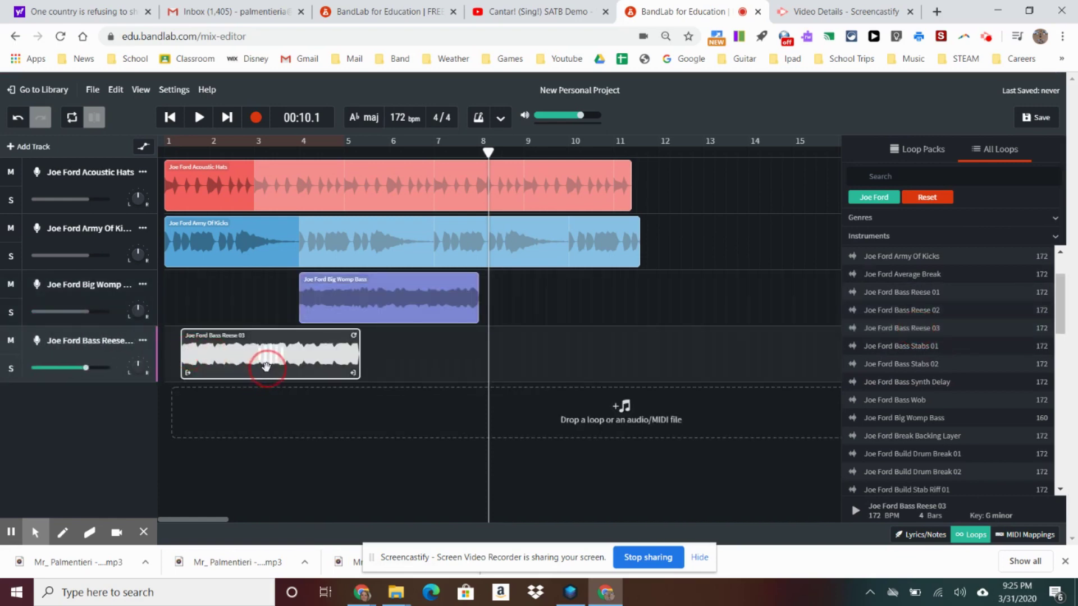
left_click_drag(266, 366, 385, 371)
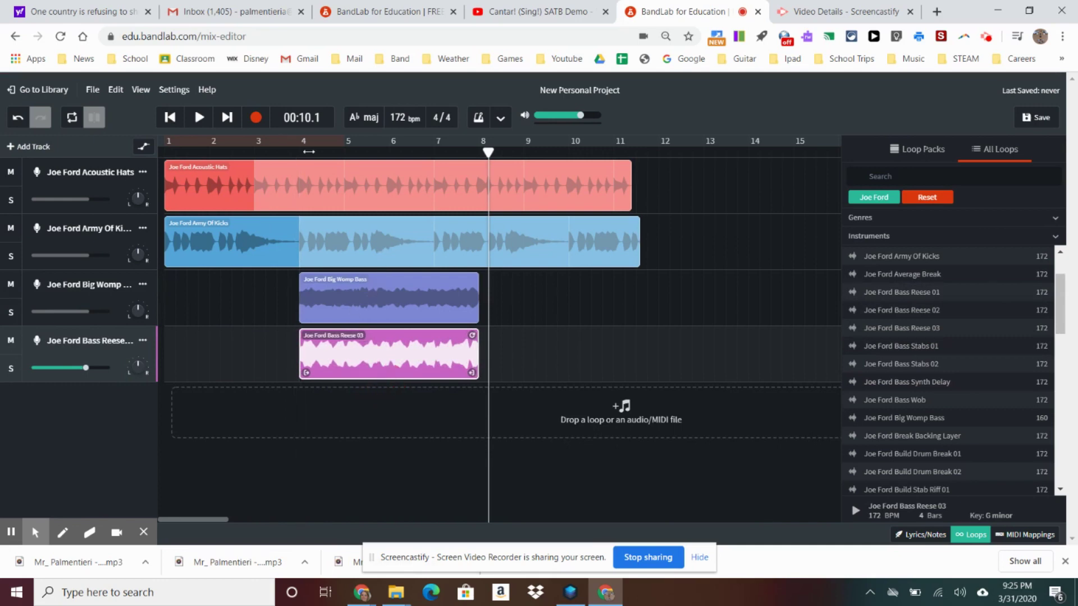
left_click(232, 152)
left_click(200, 121)
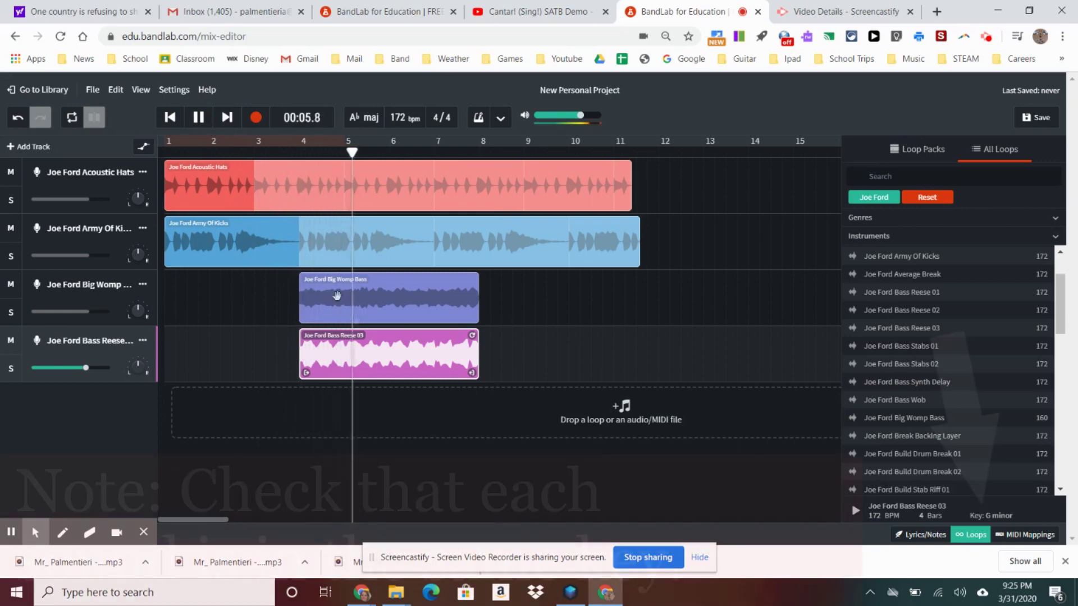
- Delete the Big Womp Bass clip and loop Bass Reese 03 out to bar 14, then pause
left_click(438, 303)
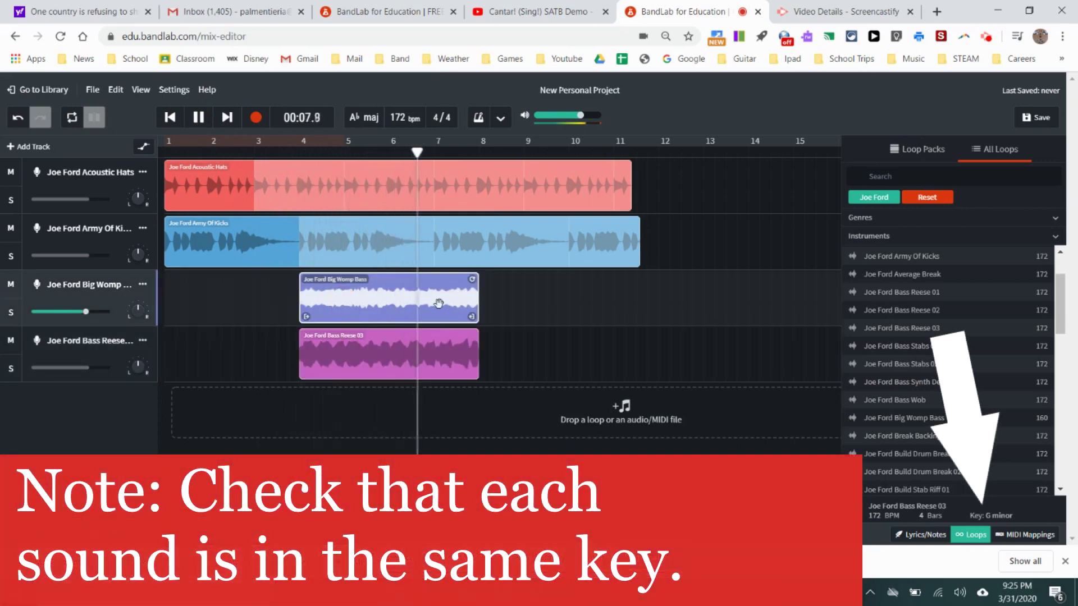
key("Delete")
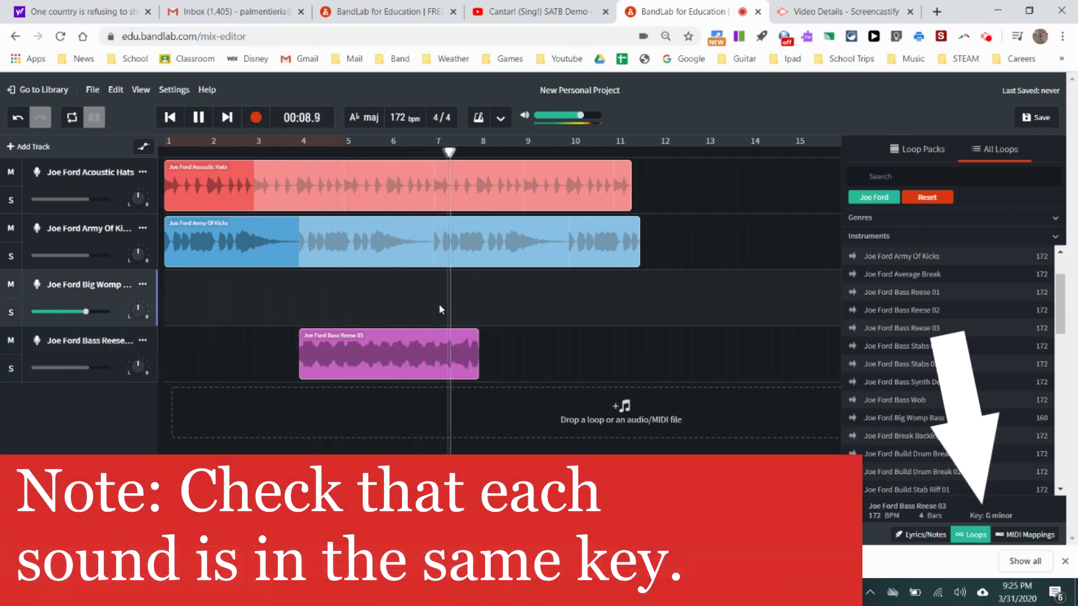
left_click(474, 353)
left_click_drag(477, 358, 766, 362)
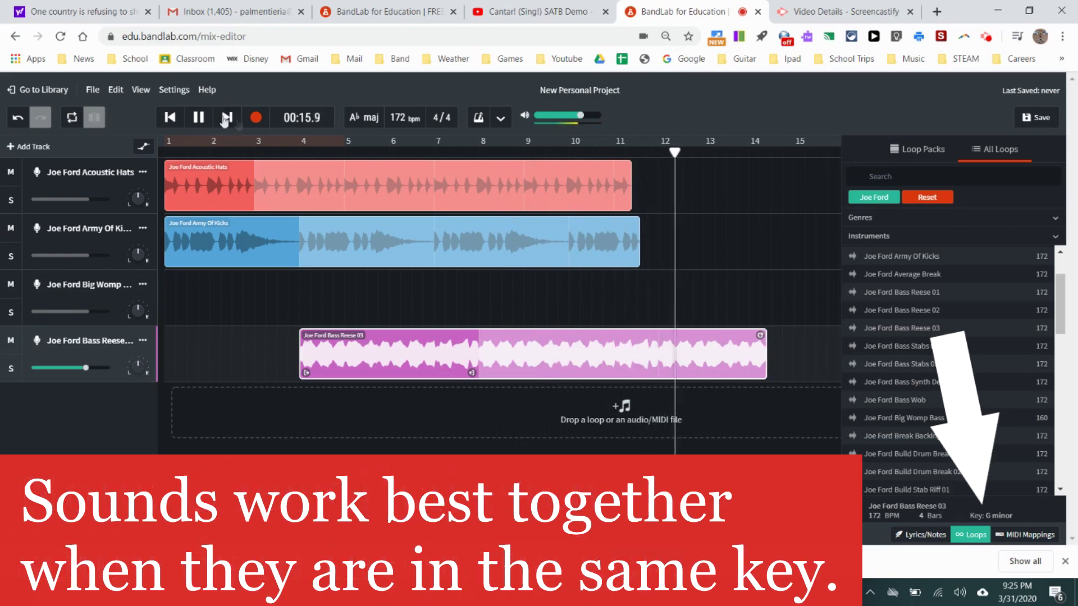
left_click(199, 125)
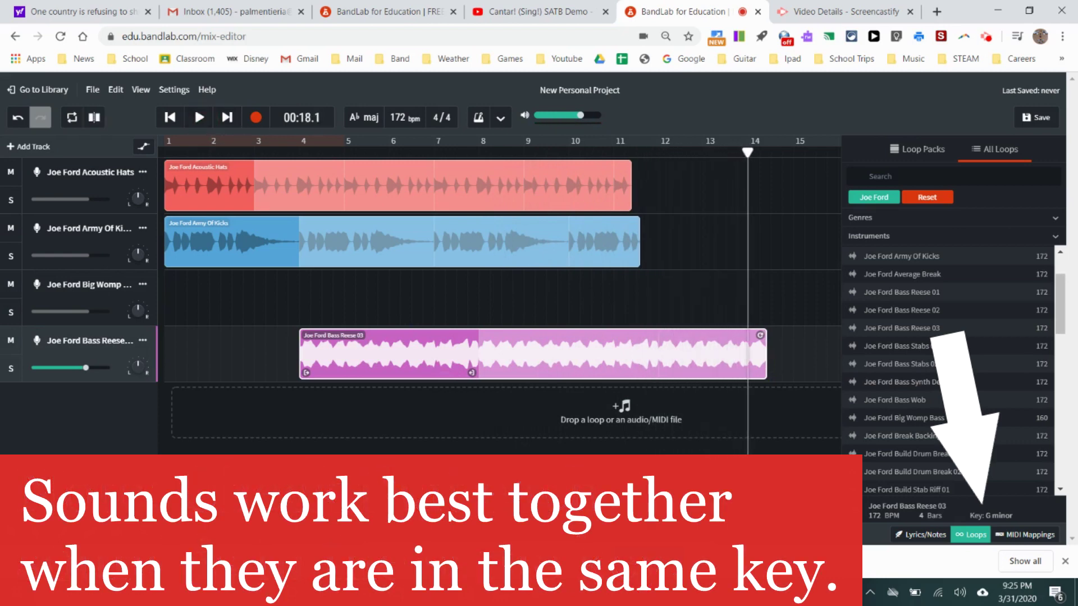
- Preview Joe Ford Messed Up Flutes and add it on a new track at bar 5
scroll(898, 439, "down", 5)
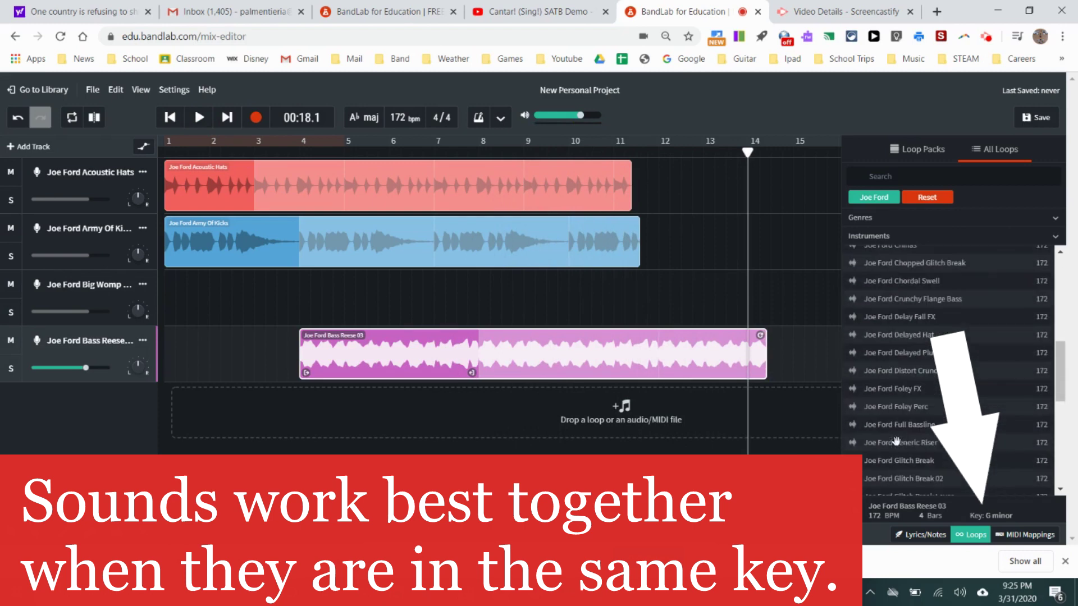
scroll(898, 440, "down", 5)
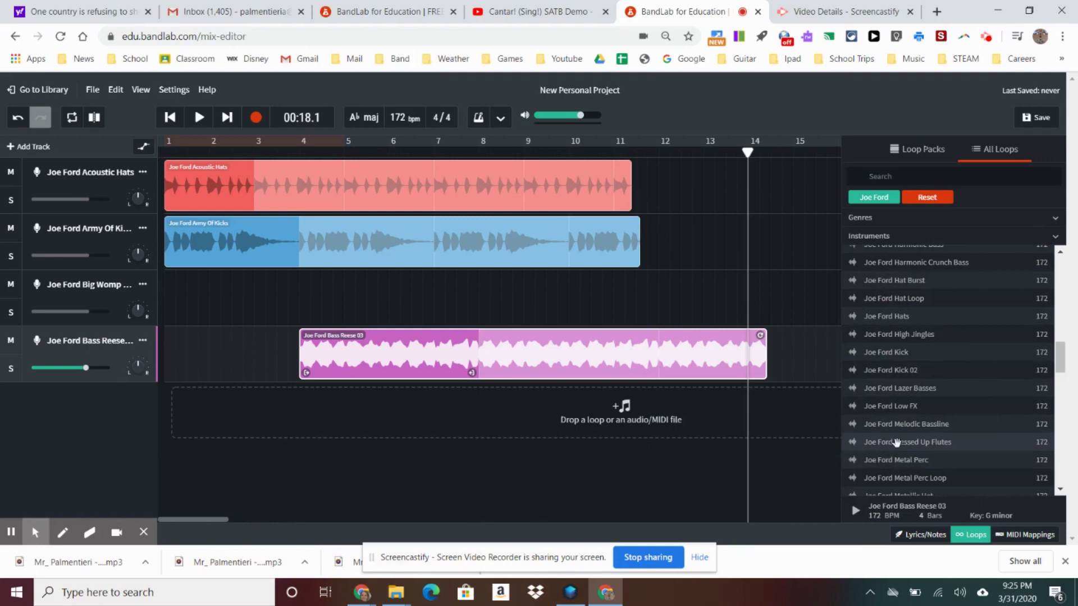
left_click(941, 443)
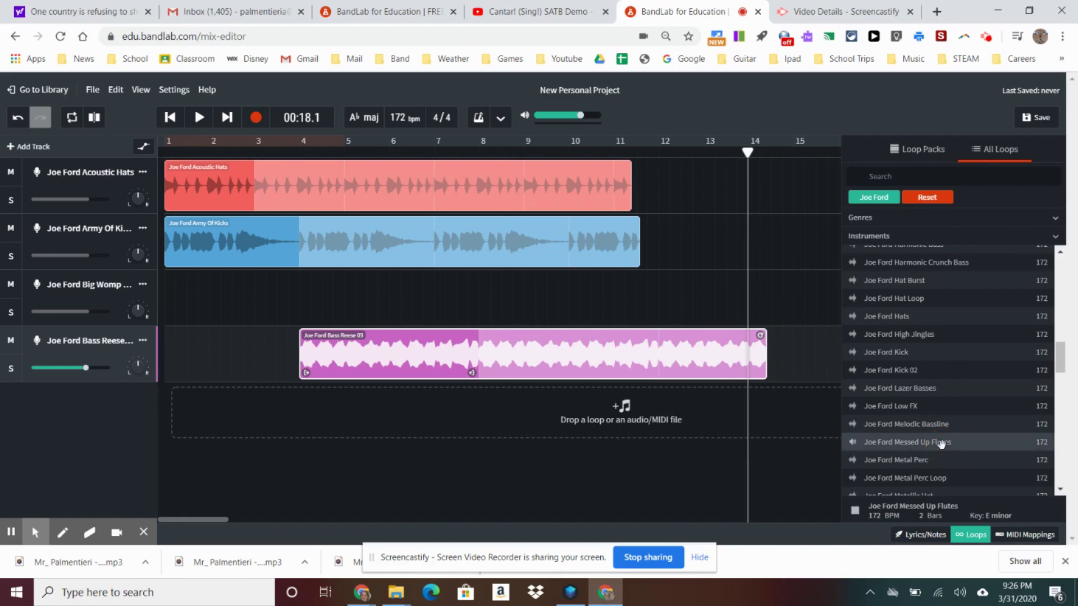
left_click_drag(941, 443, 385, 394)
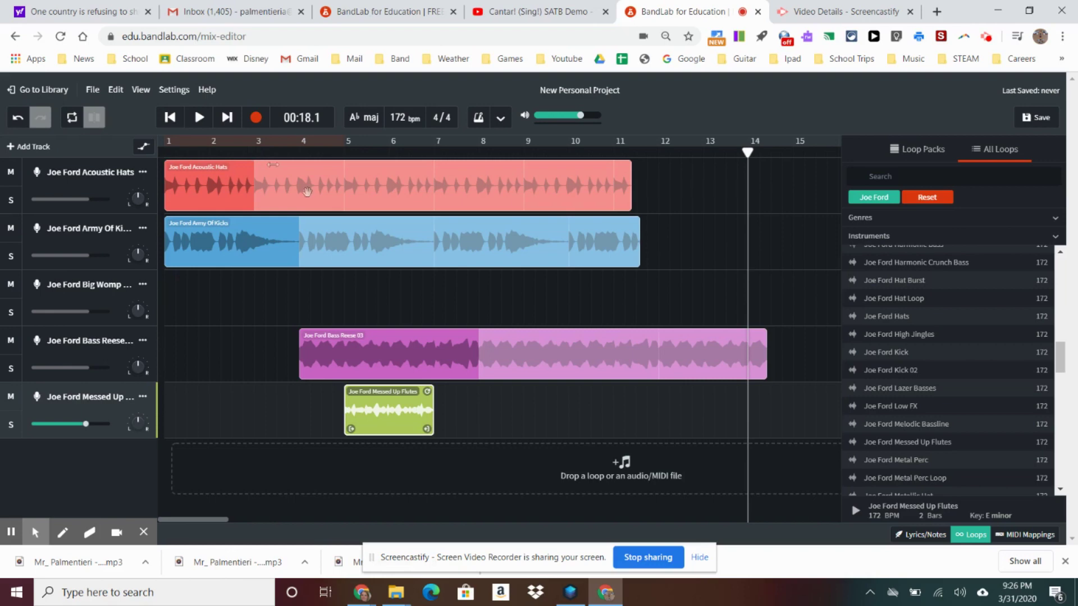
- Move the Bass Reese 03 clip to start at bar 3 and play from near the start
left_click_drag(384, 351, 338, 351)
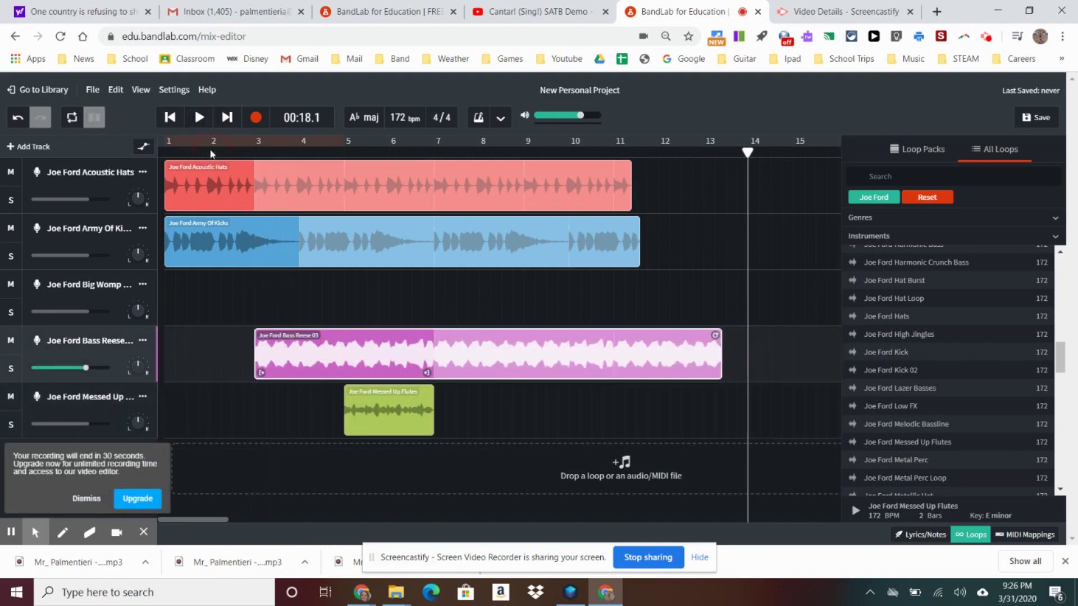
left_click(209, 147)
left_click(197, 119)
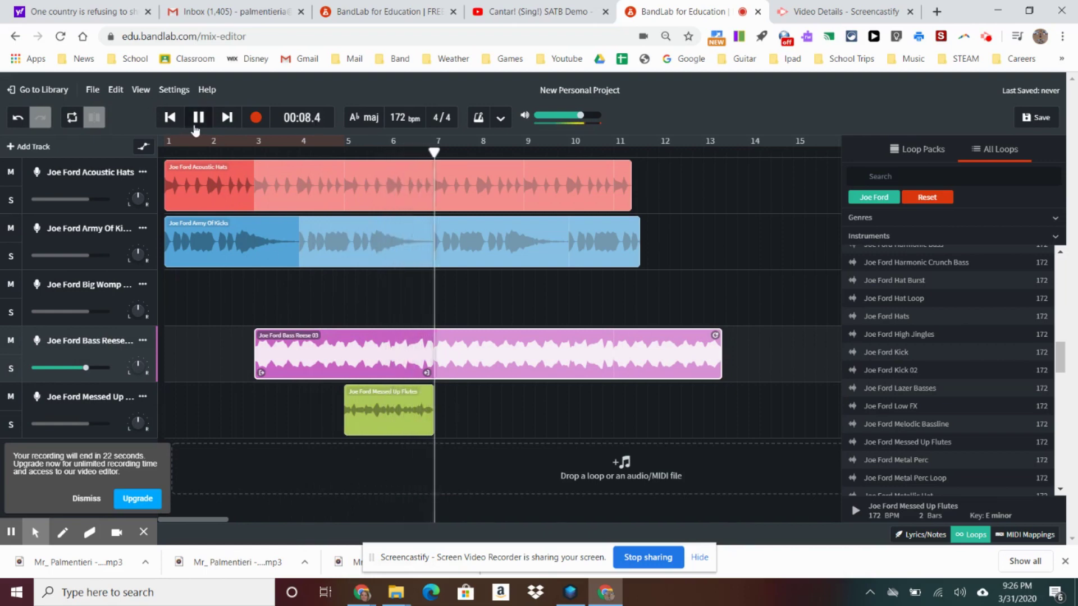
- Stop playback and preview the Joe Ford Stretched Vocal loop in All Loops
key("space")
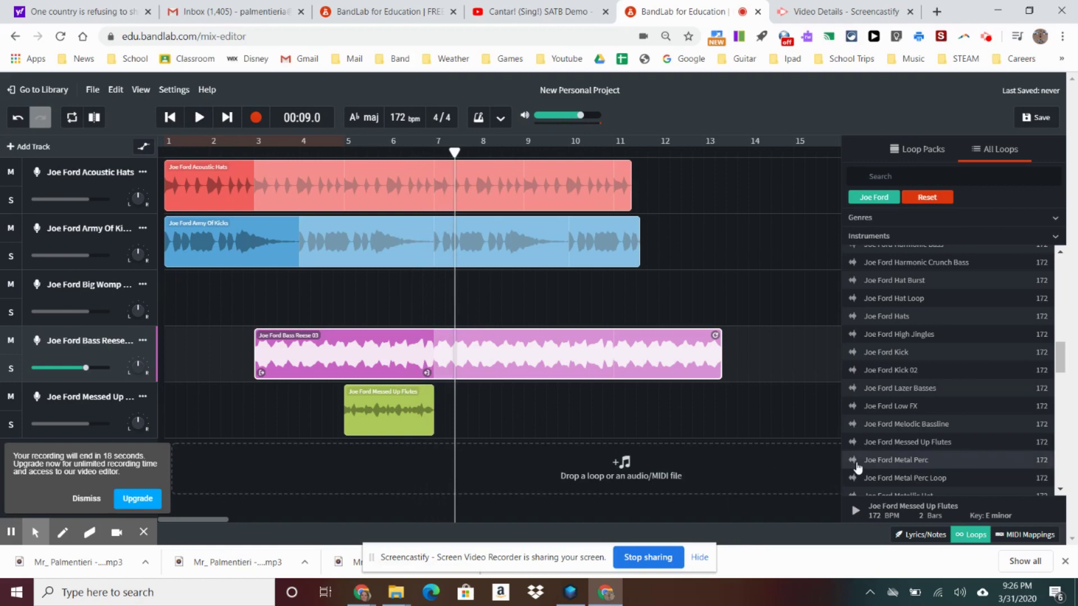
scroll(856, 459, "down", 8)
scroll(876, 460, "up", 3)
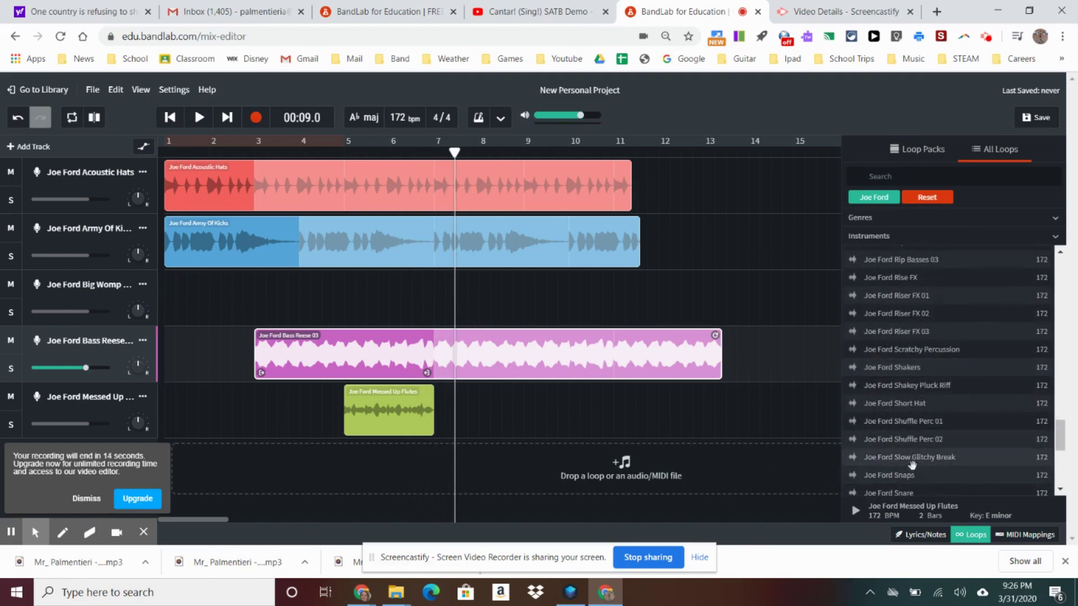
scroll(903, 438, "down", 3)
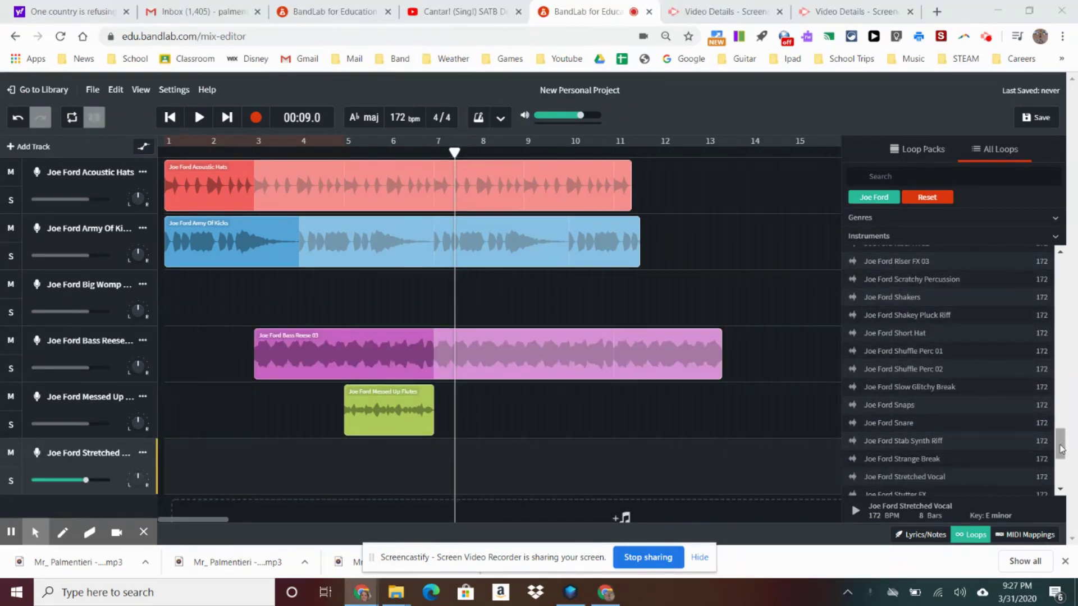
left_click_drag(1060, 449, 1061, 457)
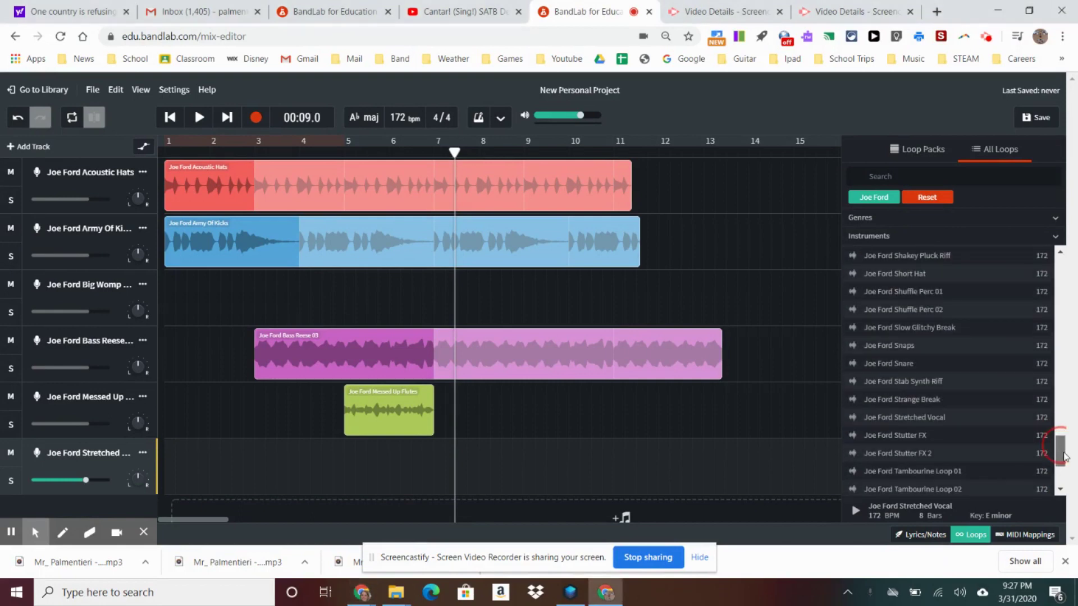
left_click(955, 420)
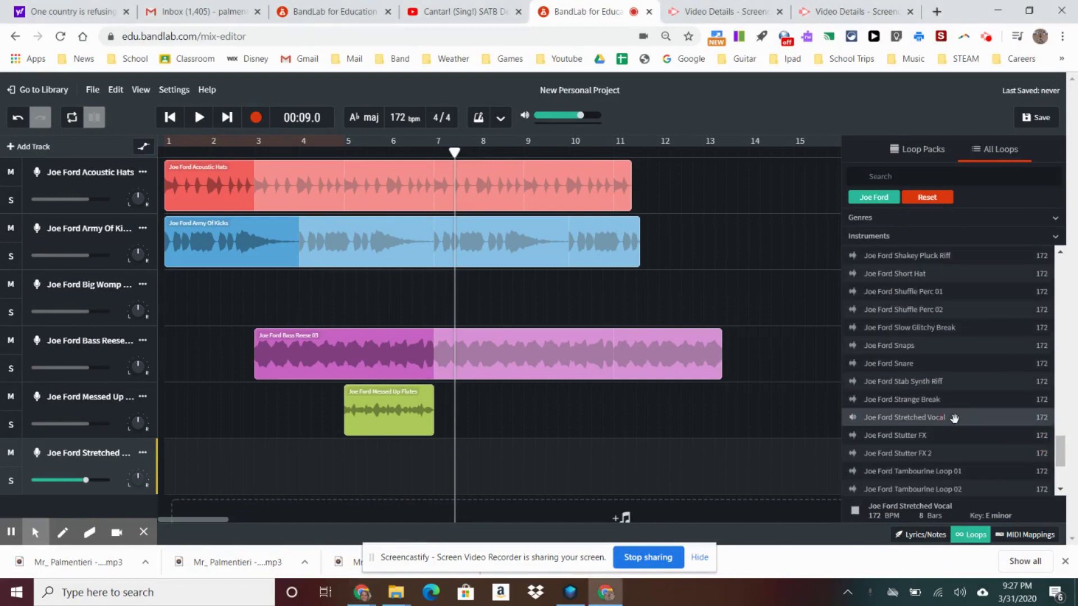
- Place Joe Ford Stretched Vocal on a new track at bar 3 and raise that track's volume slightly
left_click_drag(954, 418, 257, 466)
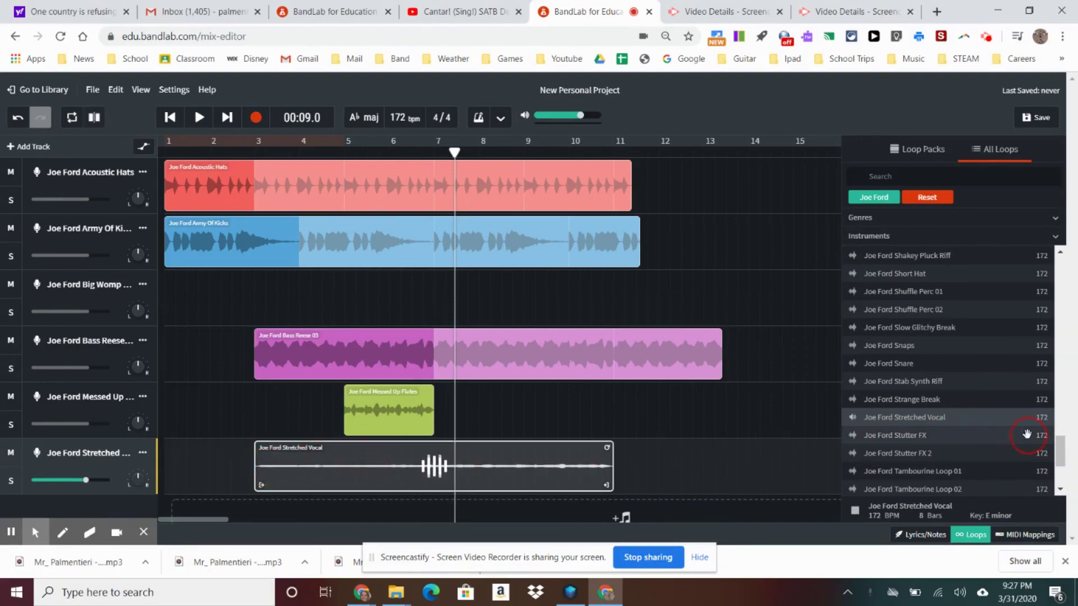
left_click(957, 425)
left_click(573, 465)
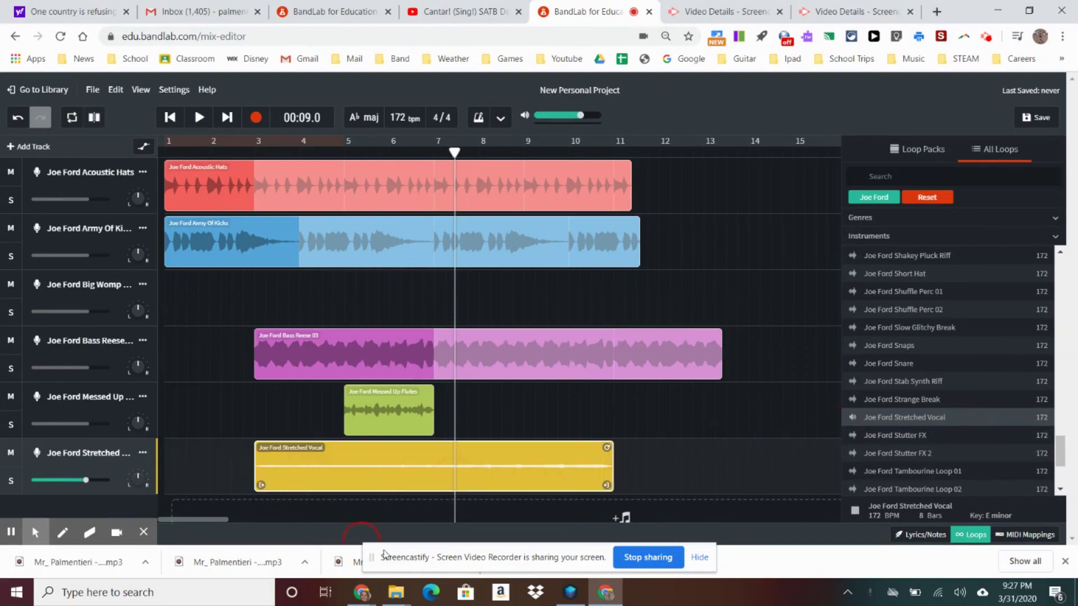
left_click(170, 512)
left_click_drag(106, 483, 109, 483)
- Play from bar 3 with Bass Reese and Messed Up Flutes muted, and loop the vocal clip to bar 13
left_click(260, 146)
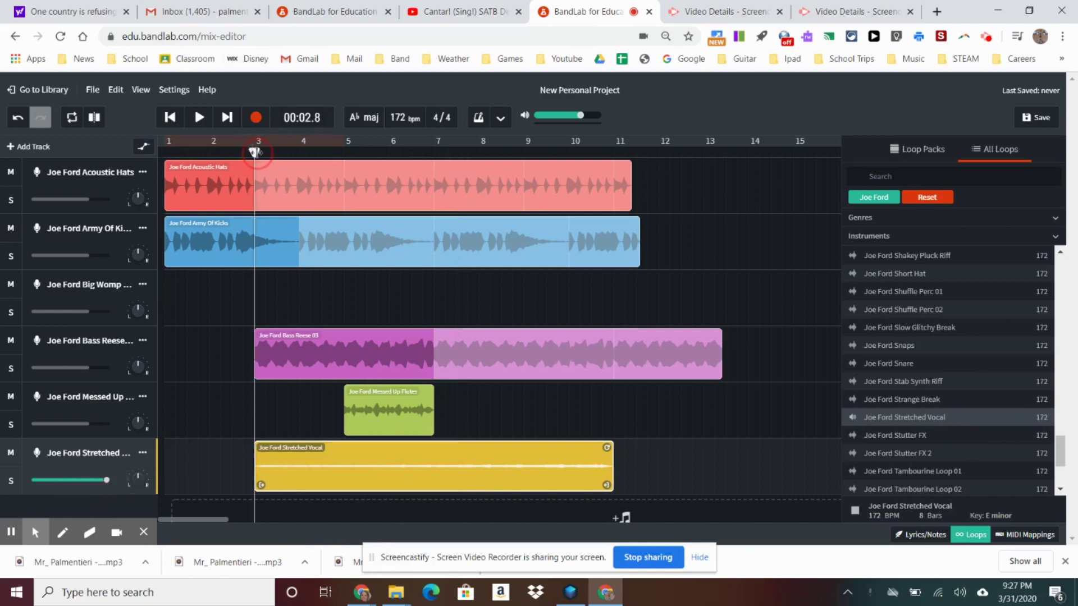
left_click(197, 117)
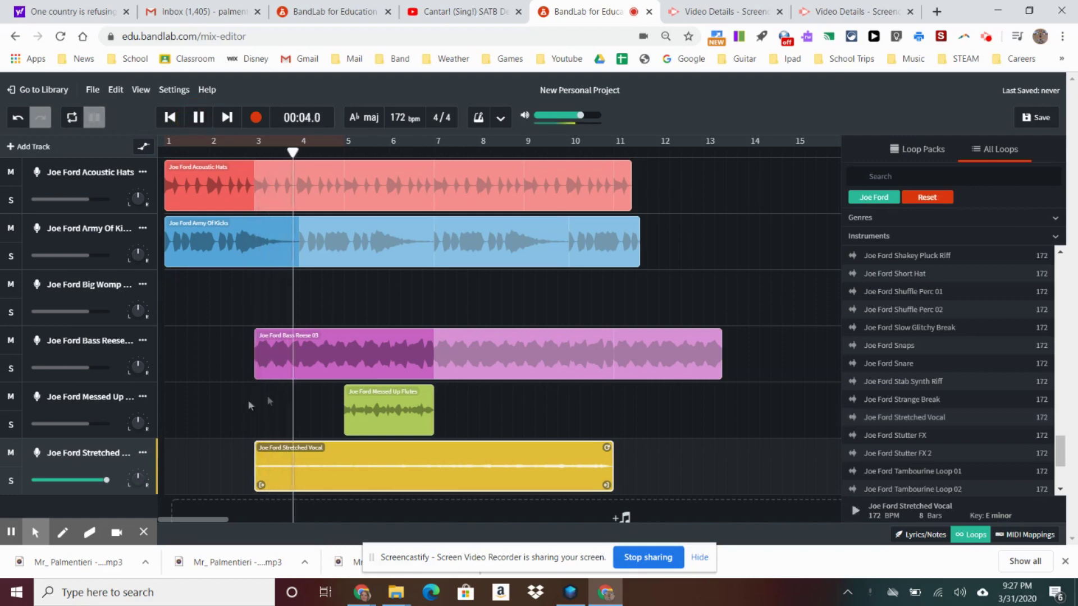
left_click(11, 344)
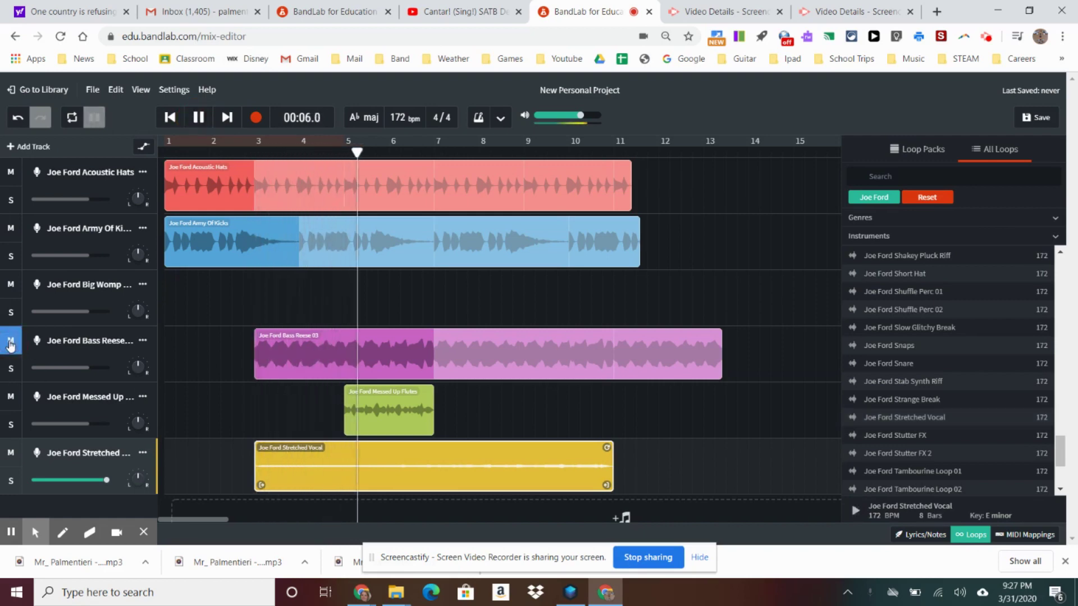
left_click(7, 397)
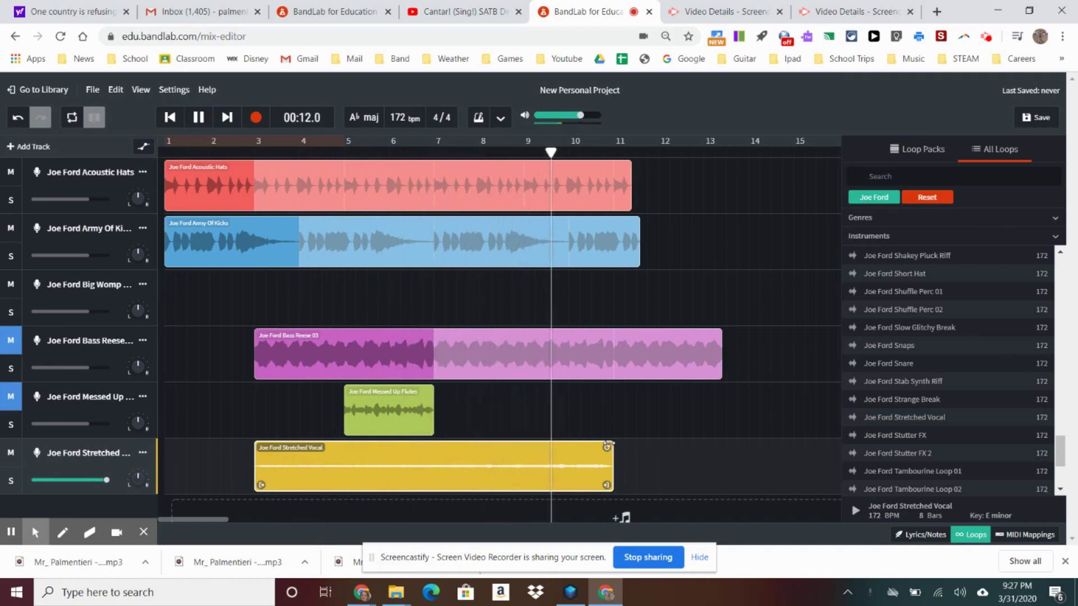
left_click_drag(606, 447, 715, 447)
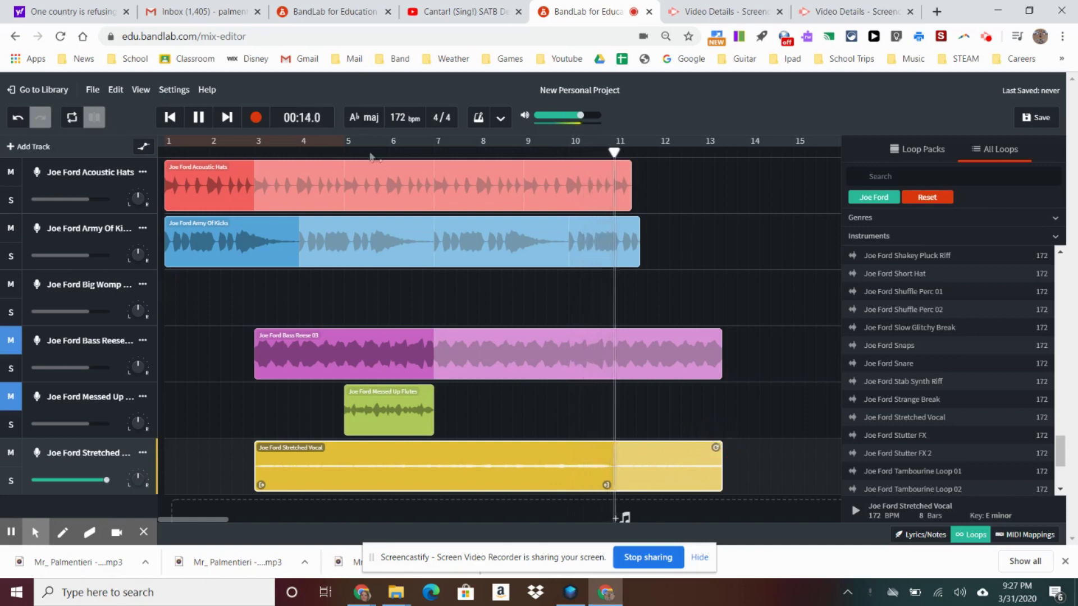
- Pause playback and unmute Bass Reese and Messed Up Flutes
left_click(198, 117)
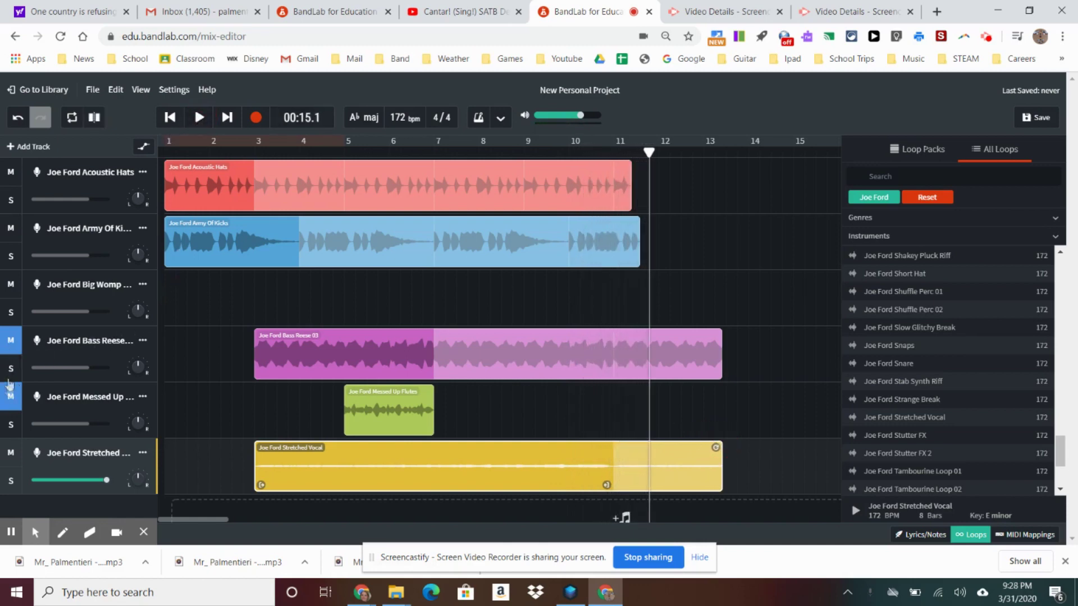
left_click(9, 340)
left_click(9, 399)
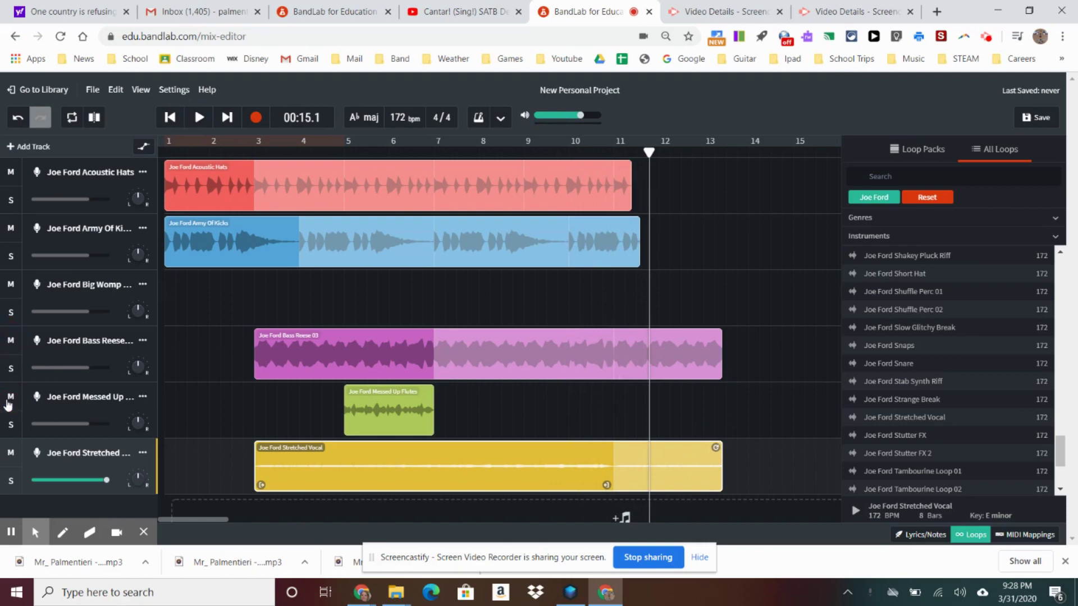
- Preview Joe Ford Strange Break, then the 8-bar E minor Joe Ford Pluck Arp loop
left_click(906, 400)
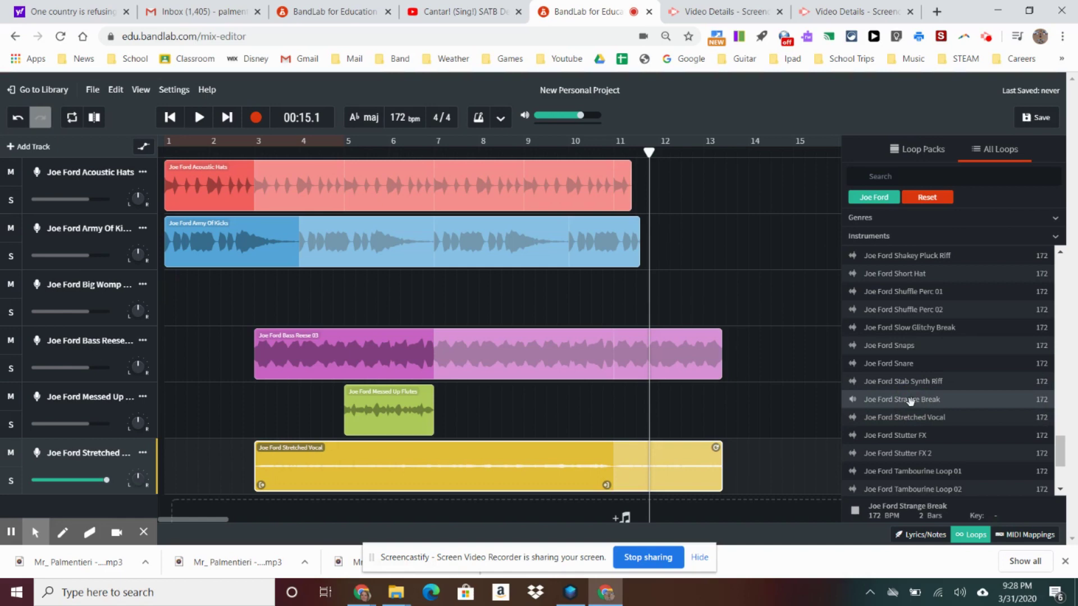
scroll(911, 402, "up", 4)
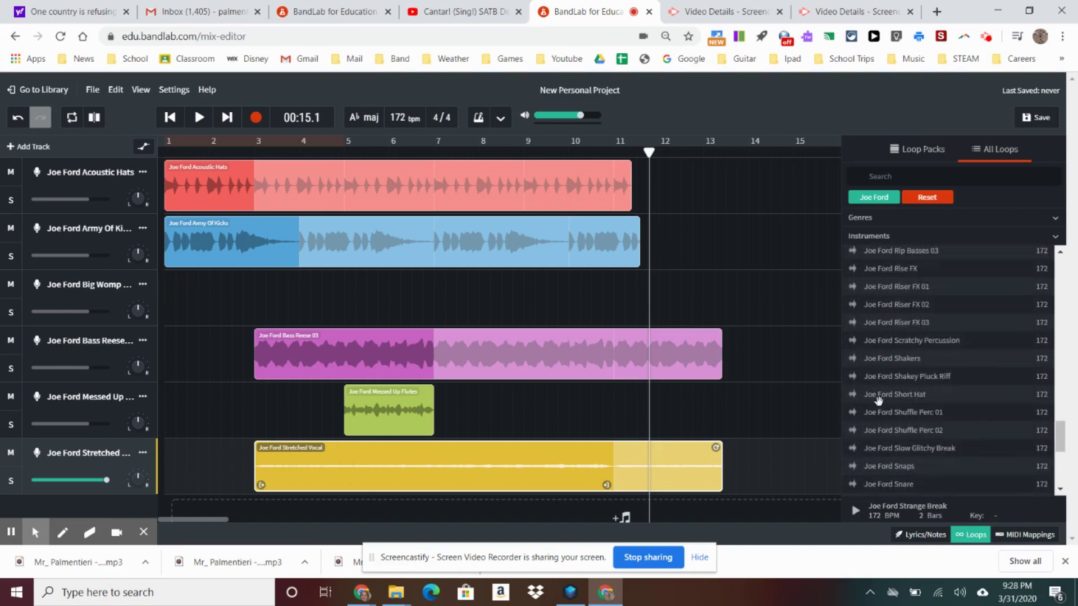
scroll(915, 421, "up", 1)
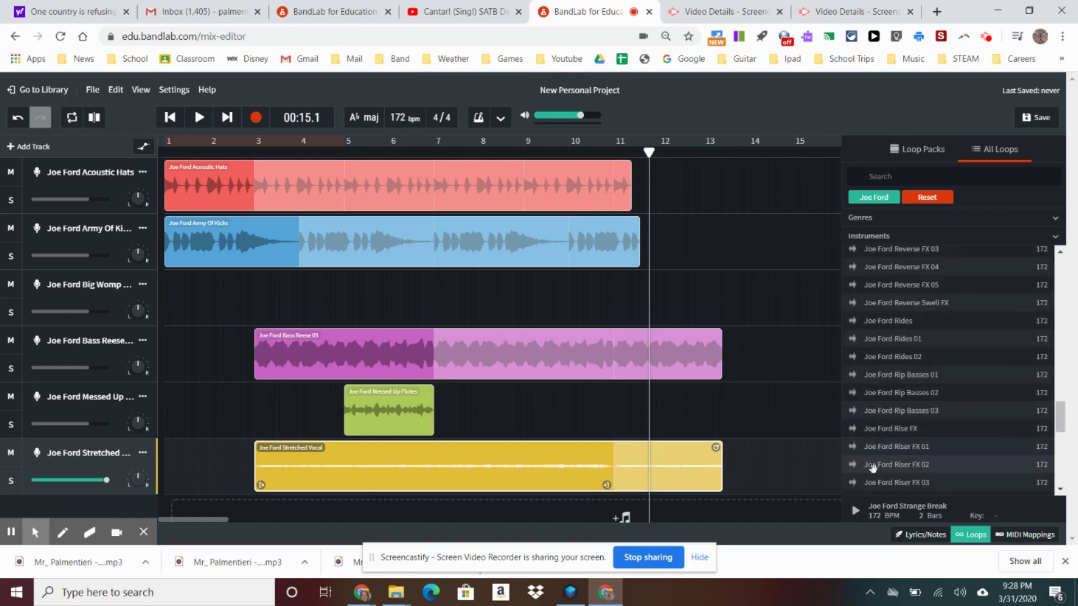
scroll(887, 354, "up", 3)
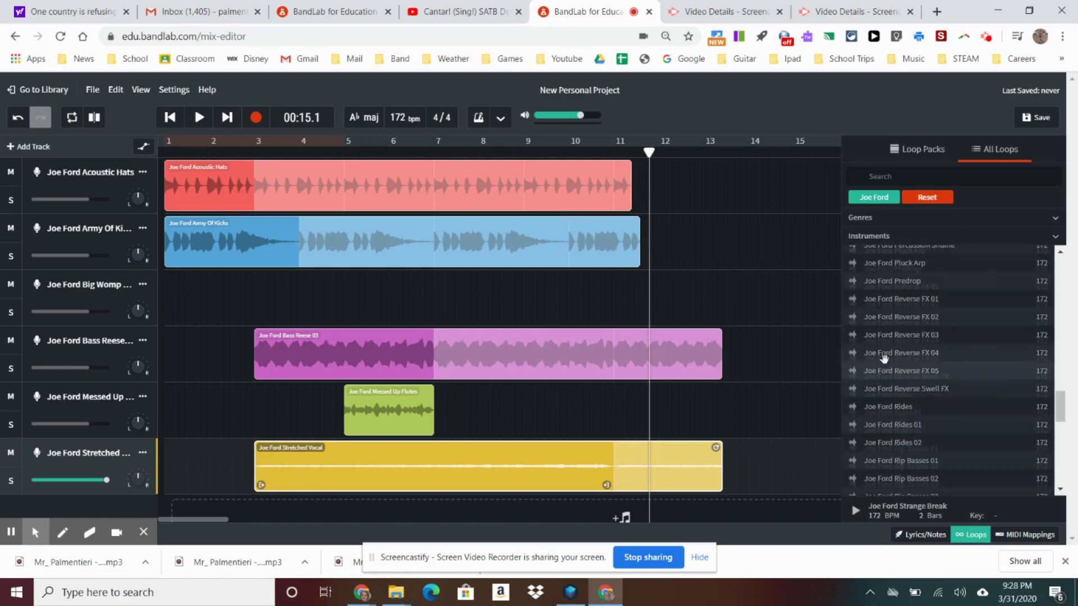
left_click(893, 317)
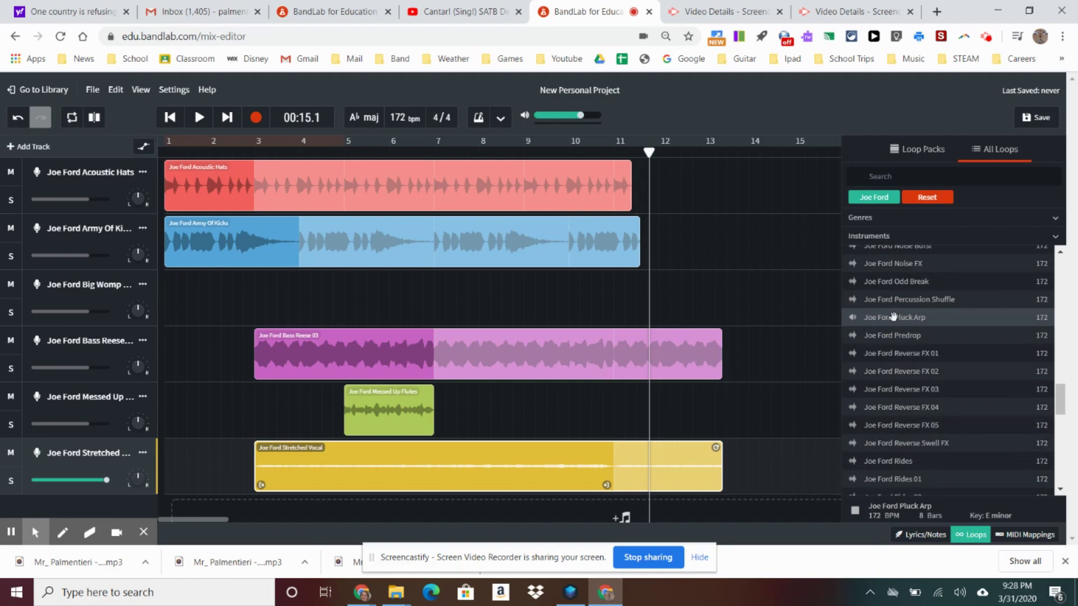
- Drop Joe Ford Pluck Arp onto the Big Womp Bass track, audition it, and shift it to start at bar 9
left_click(893, 317)
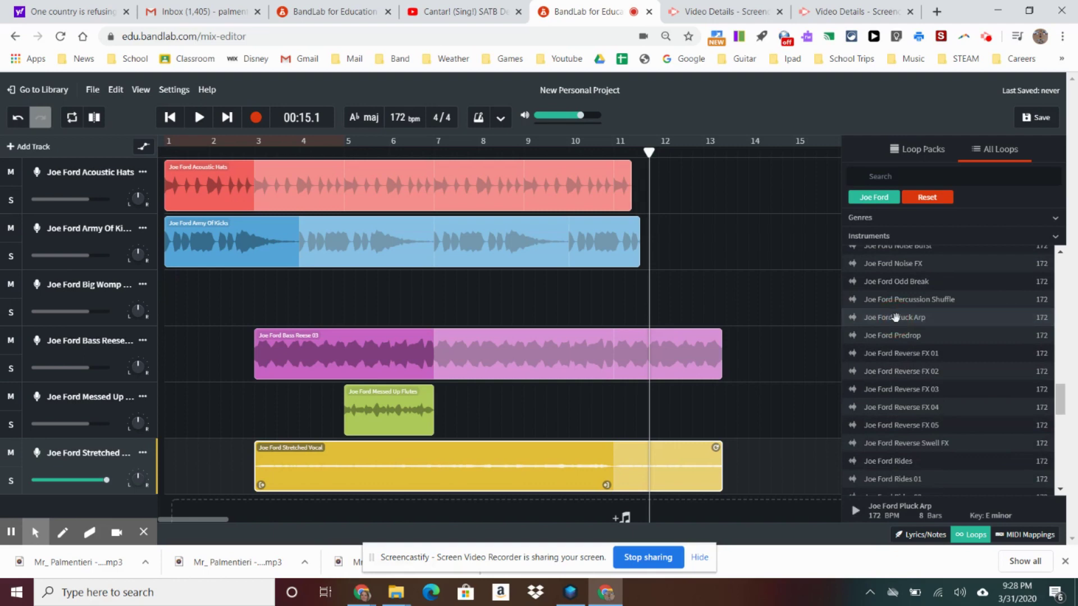
left_click_drag(896, 318, 791, 282)
left_click(725, 145)
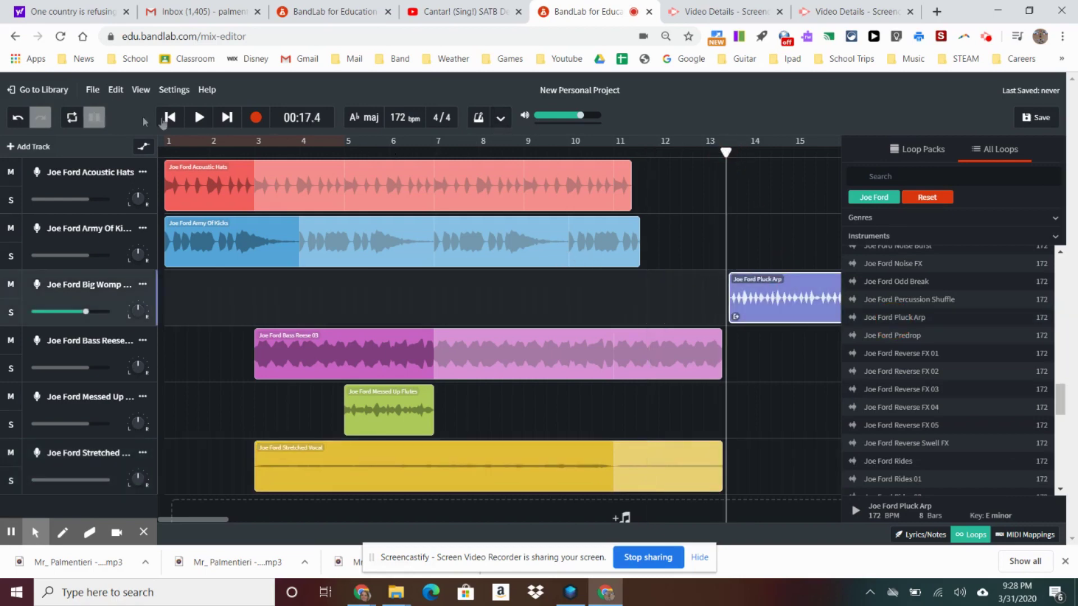
left_click(198, 117)
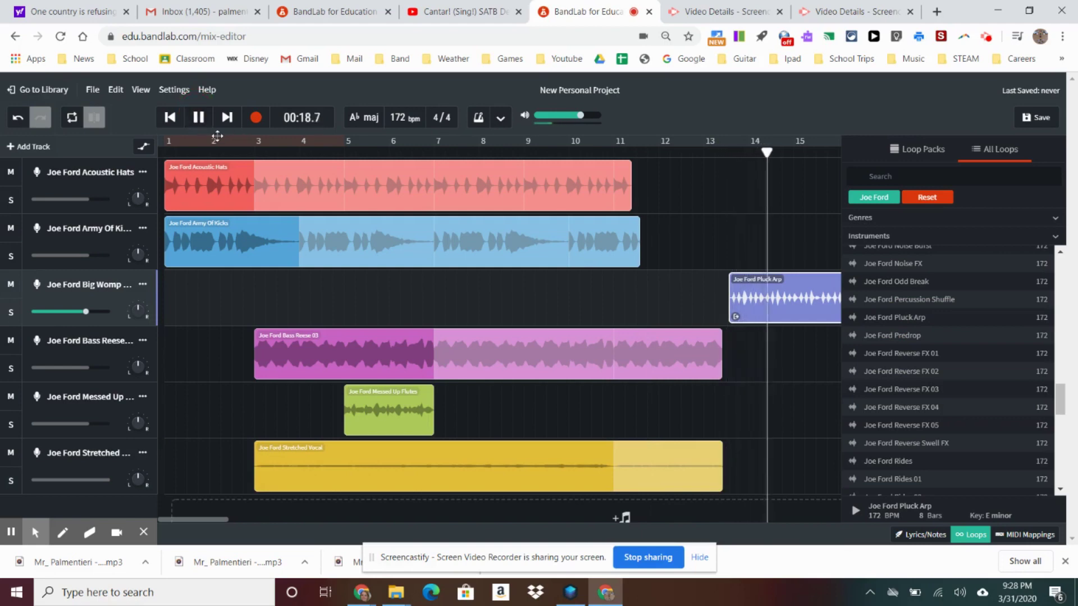
left_click(199, 117)
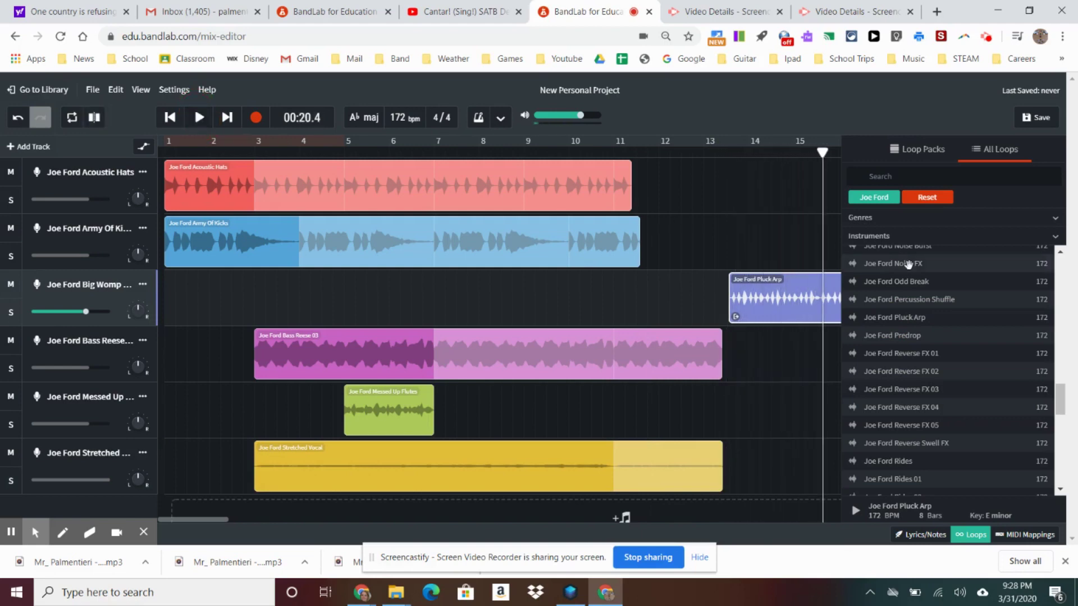
left_click_drag(793, 298, 578, 297)
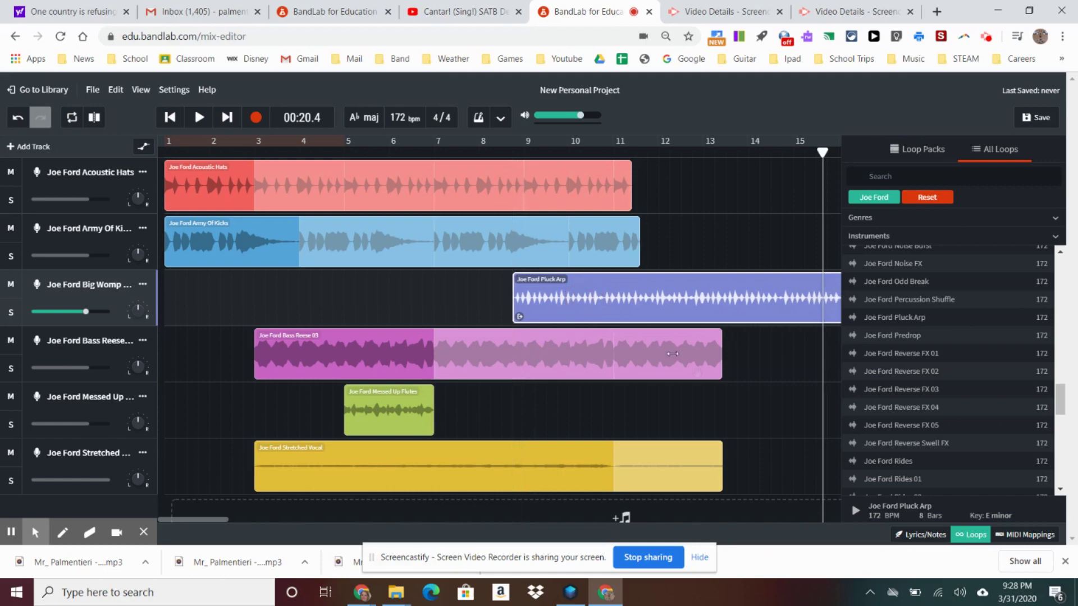
left_click(169, 147)
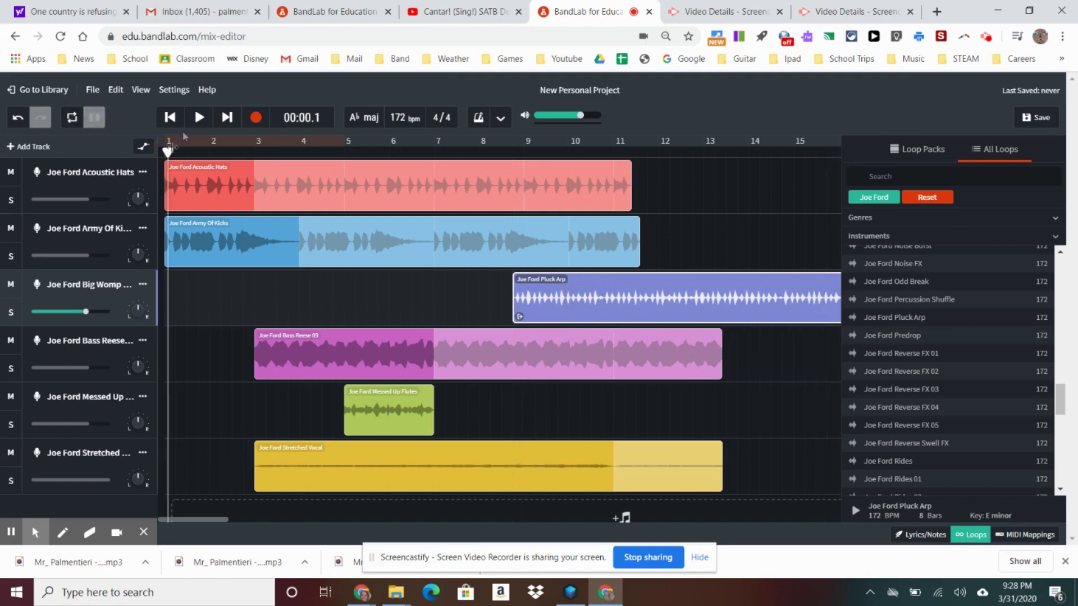
- Play the arrangement from the start, raise Big Womp Bass volume to +5.6 dB, then stop at 00:14.1
left_click(207, 122)
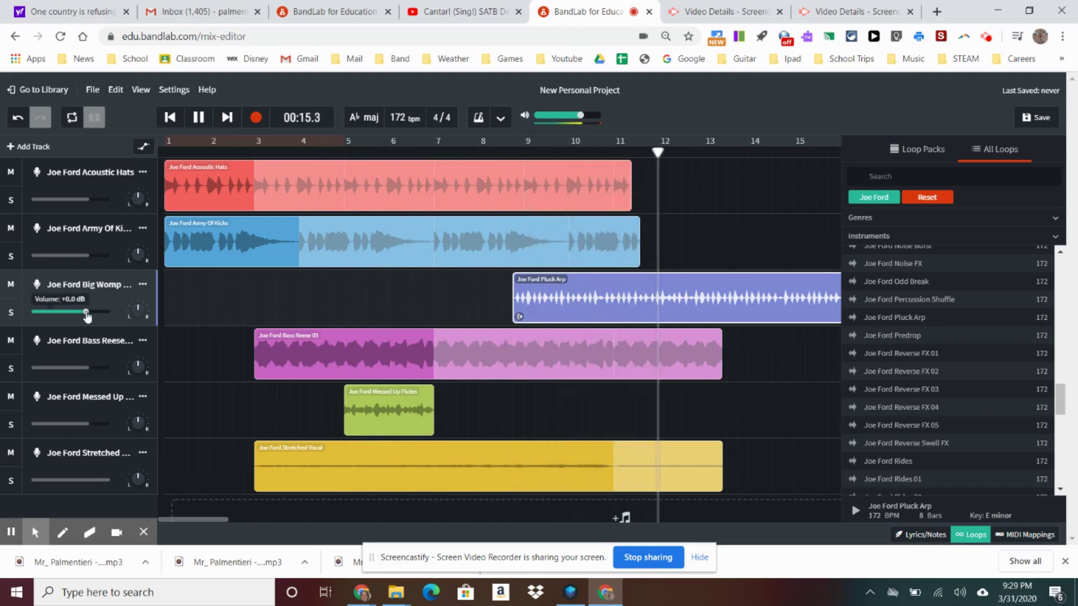
left_click_drag(85, 312, 106, 312)
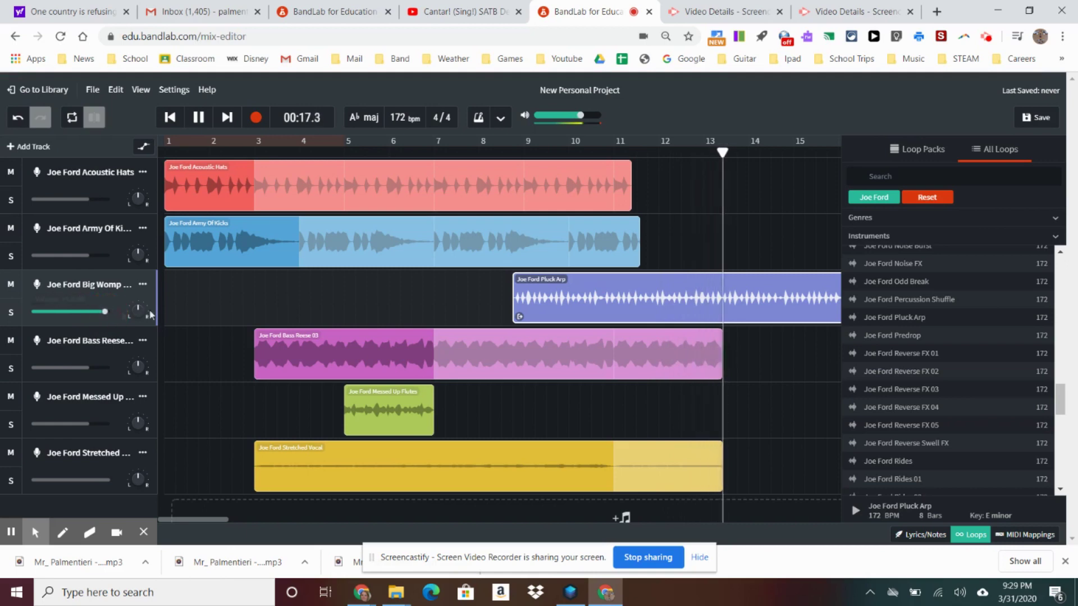
left_click(460, 153)
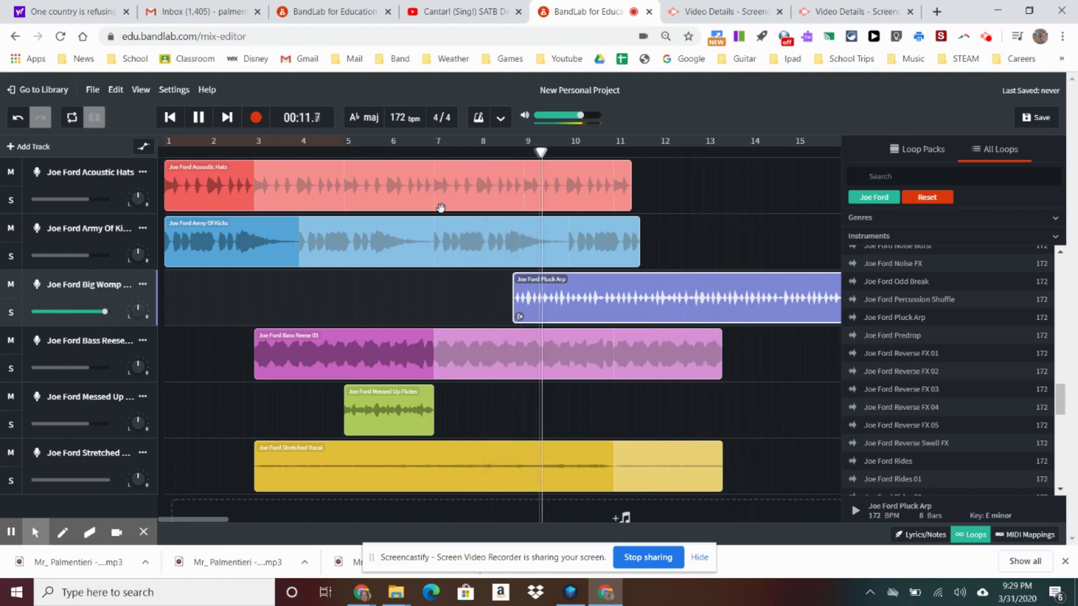
left_click(199, 118)
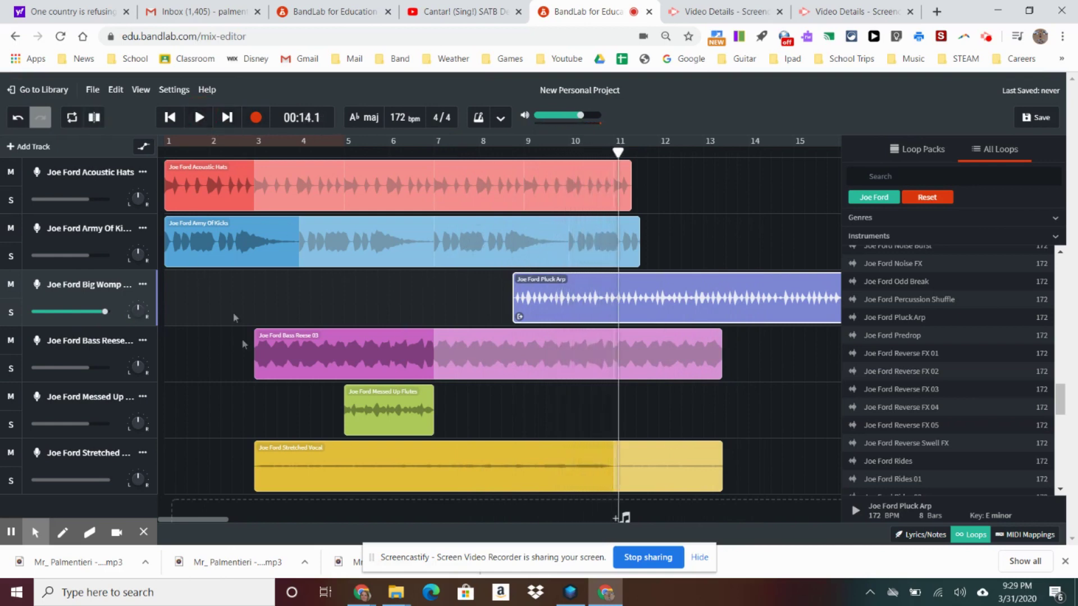
mouse_move(106, 317)
- Draw a Flutes volume envelope rising from -Infinity to -6.8 dB over the clip and sloping back down
left_click(142, 150)
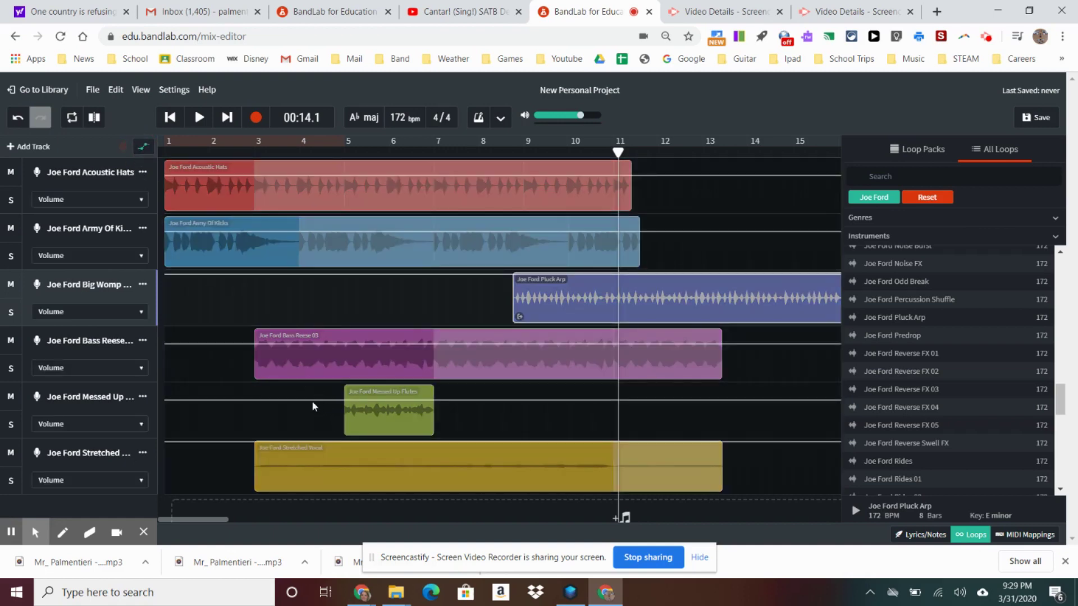
left_click_drag(312, 401, 333, 437)
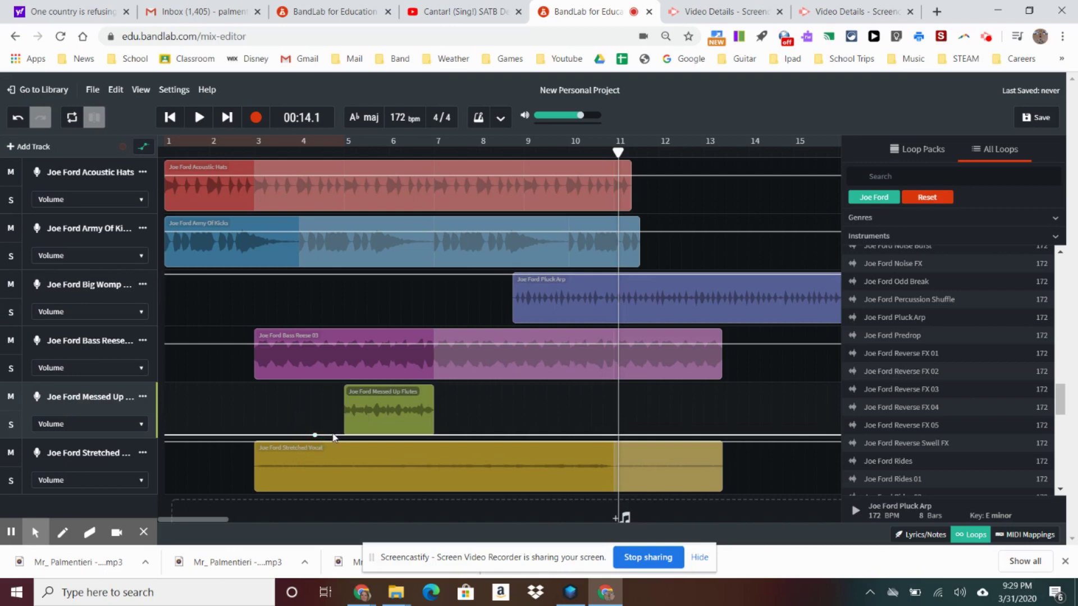
left_click(333, 435)
left_click_drag(333, 435, 372, 414)
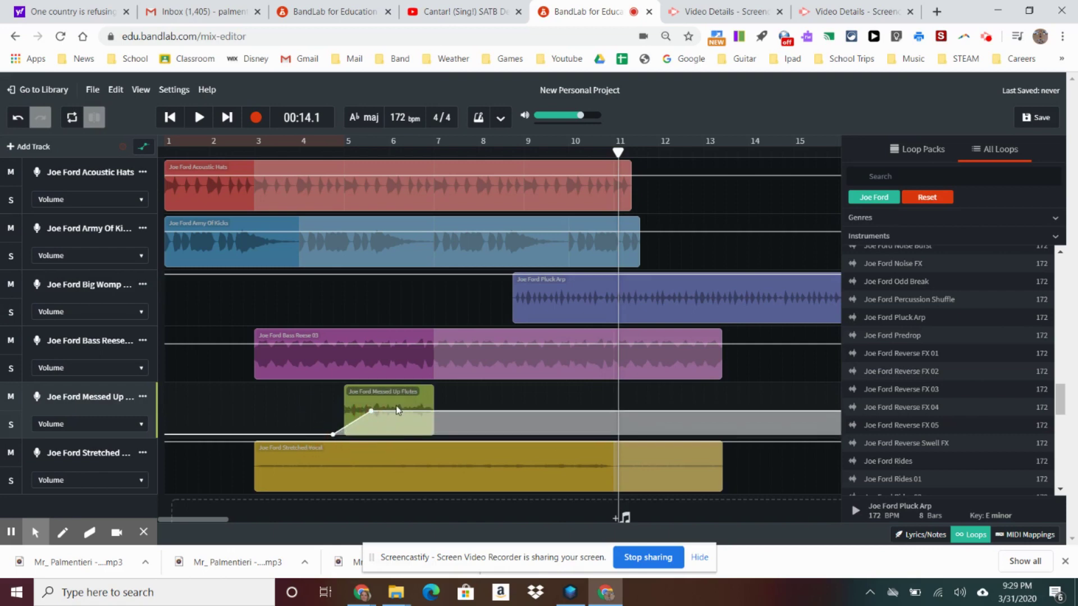
left_click(398, 413)
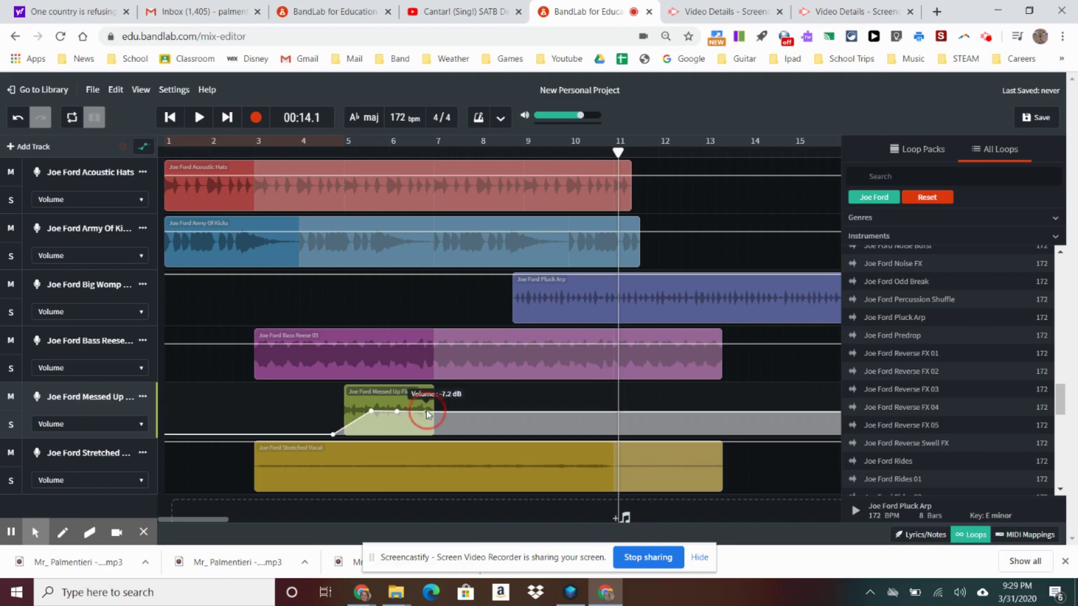
left_click_drag(426, 411, 440, 431)
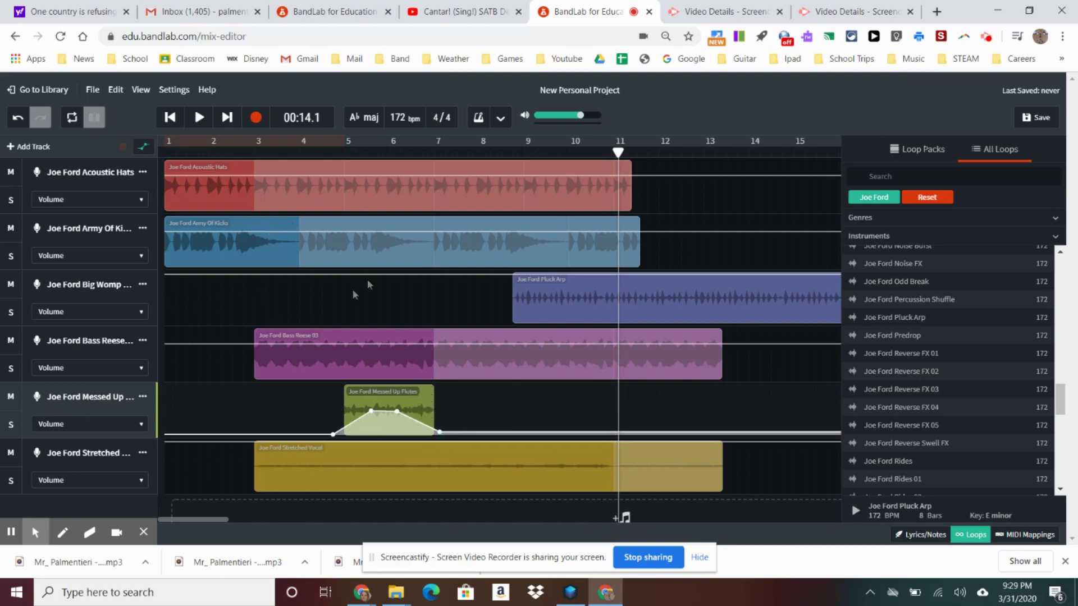
- Play the mix from just before bar 3, nudging the Messed Up Flutes volume up and back down
left_click(143, 146)
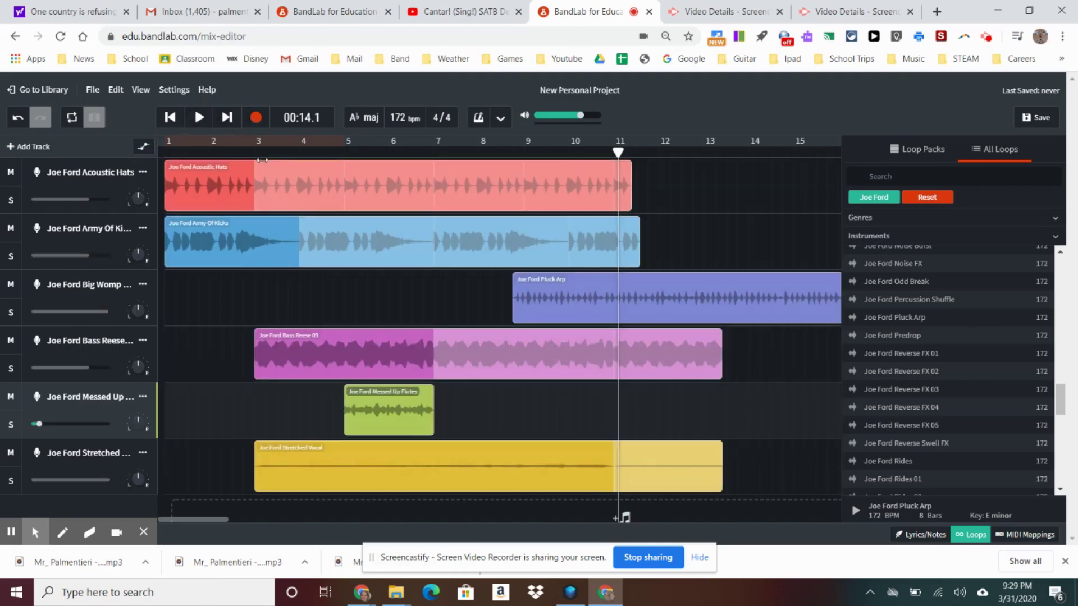
left_click(245, 157)
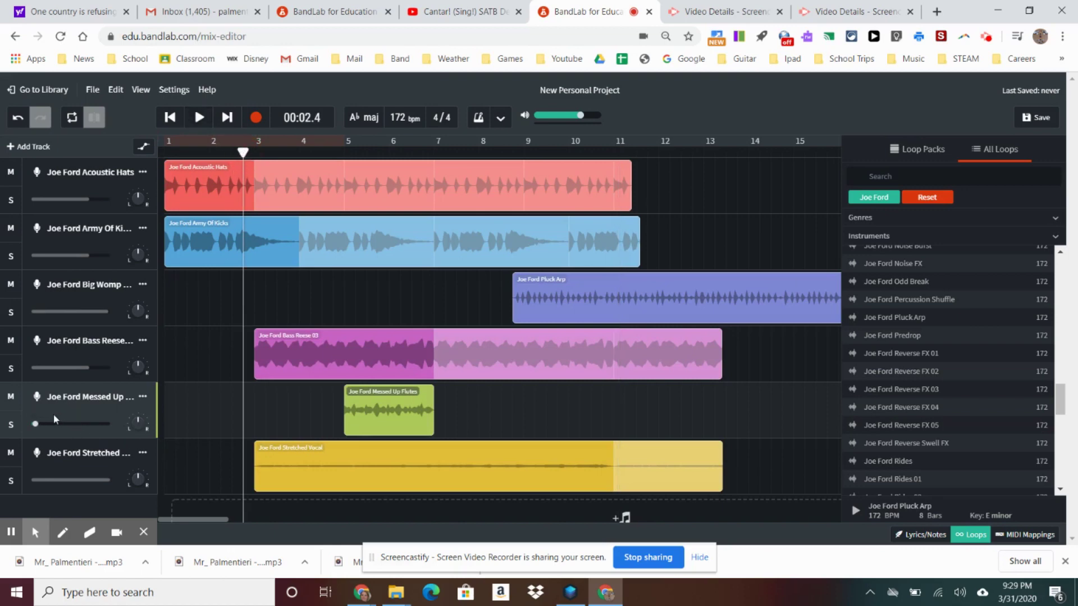
left_click(197, 119)
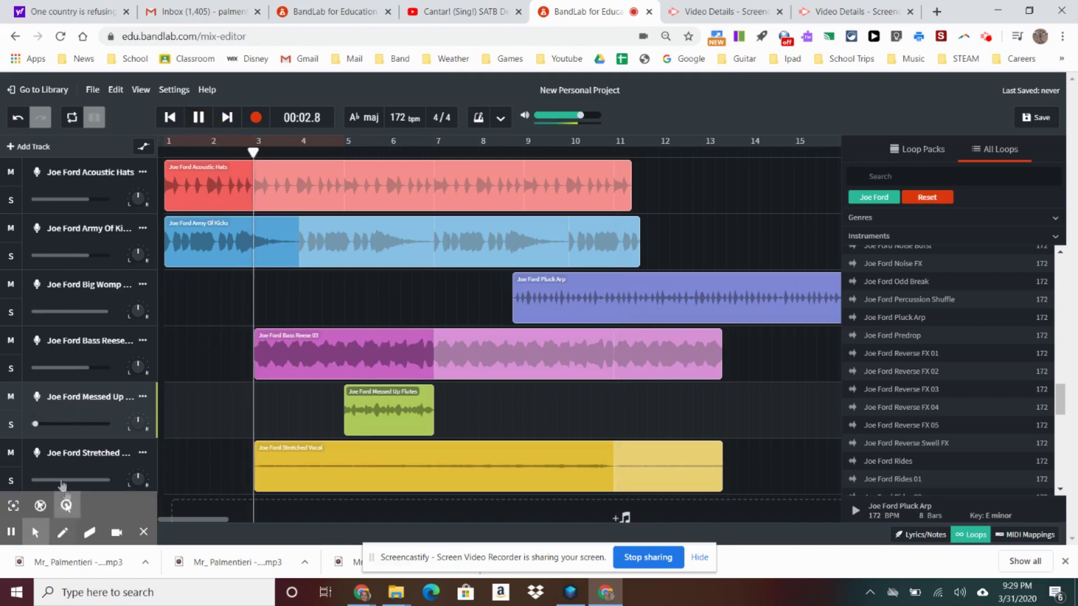
left_click_drag(45, 426, 55, 426)
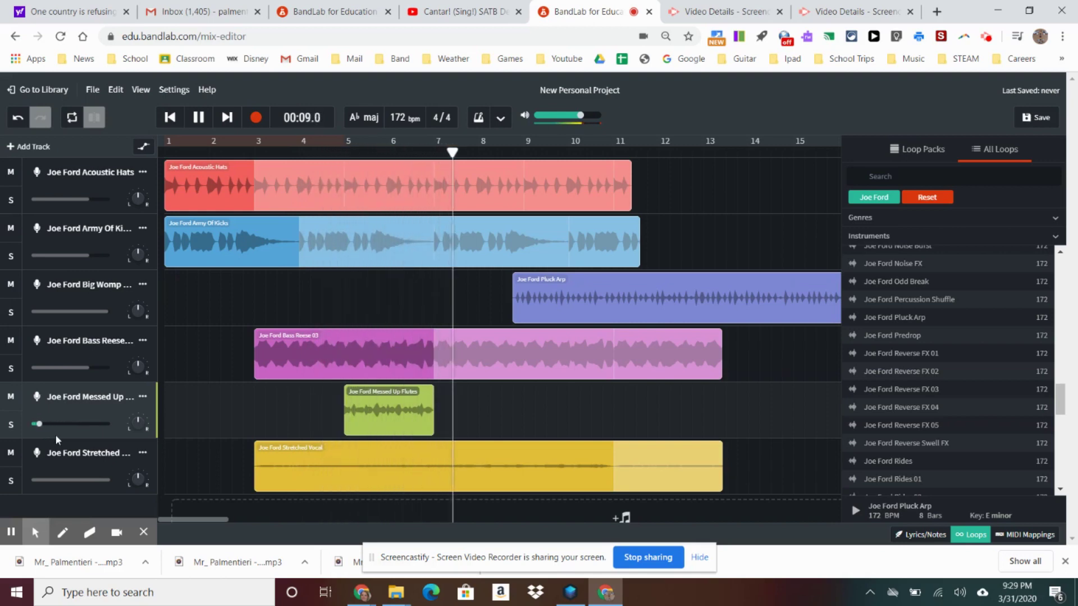
left_click_drag(51, 424, 39, 424)
left_click(198, 117)
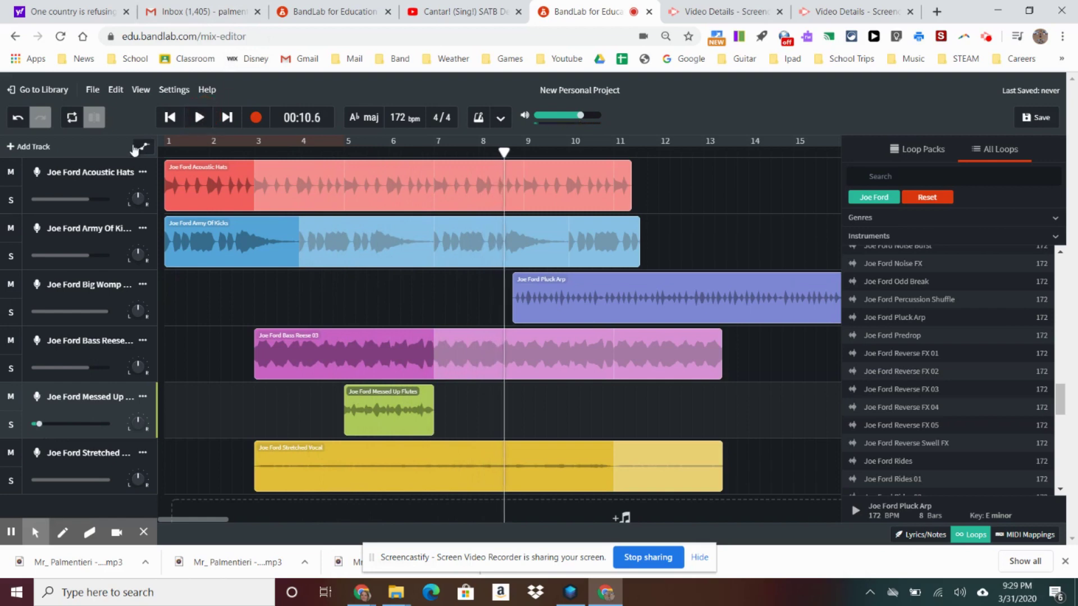
- Raise the Flutes envelope plateau to about +0.6 dB and replay from bar 3 to check it
left_click(144, 146)
left_click_drag(371, 411, 405, 399)
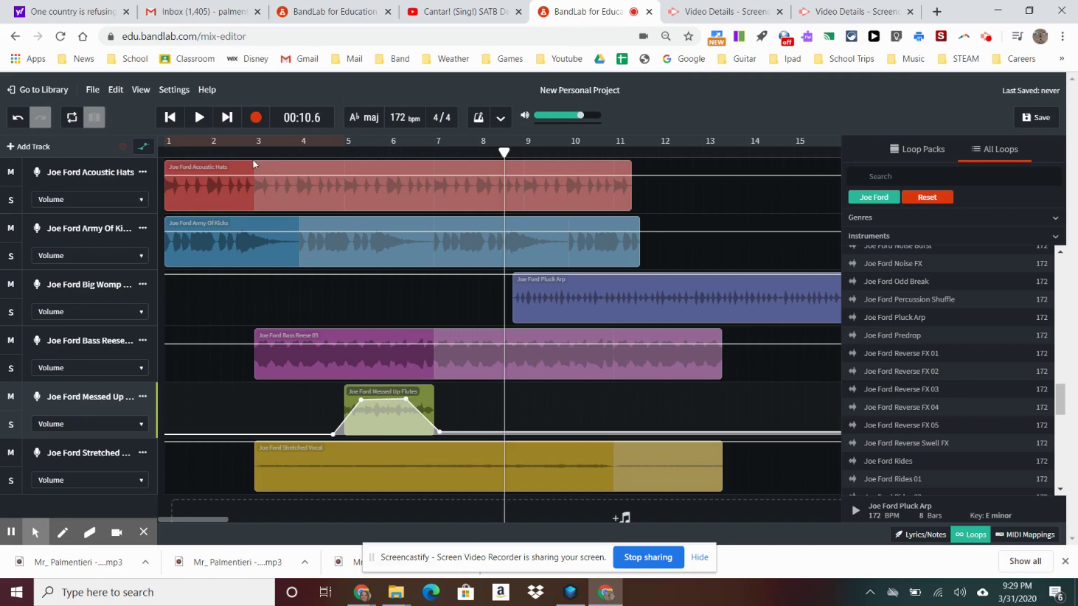
left_click(248, 151)
left_click(198, 117)
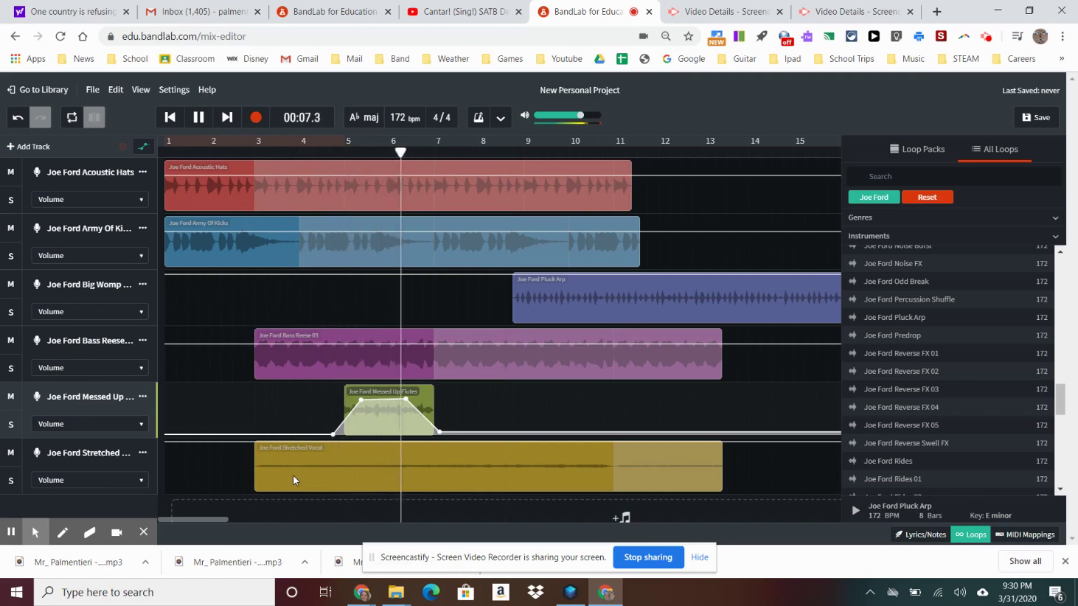
left_click(199, 118)
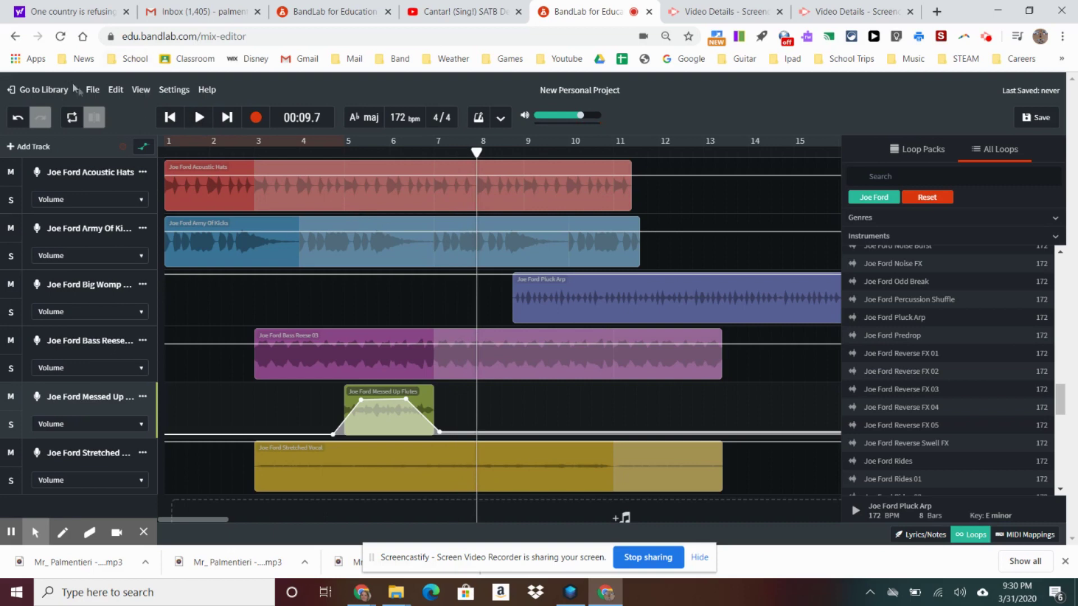
- Export the project mixdown via File > Download > Mixdown As as a Medium Quality MP3
left_click(94, 91)
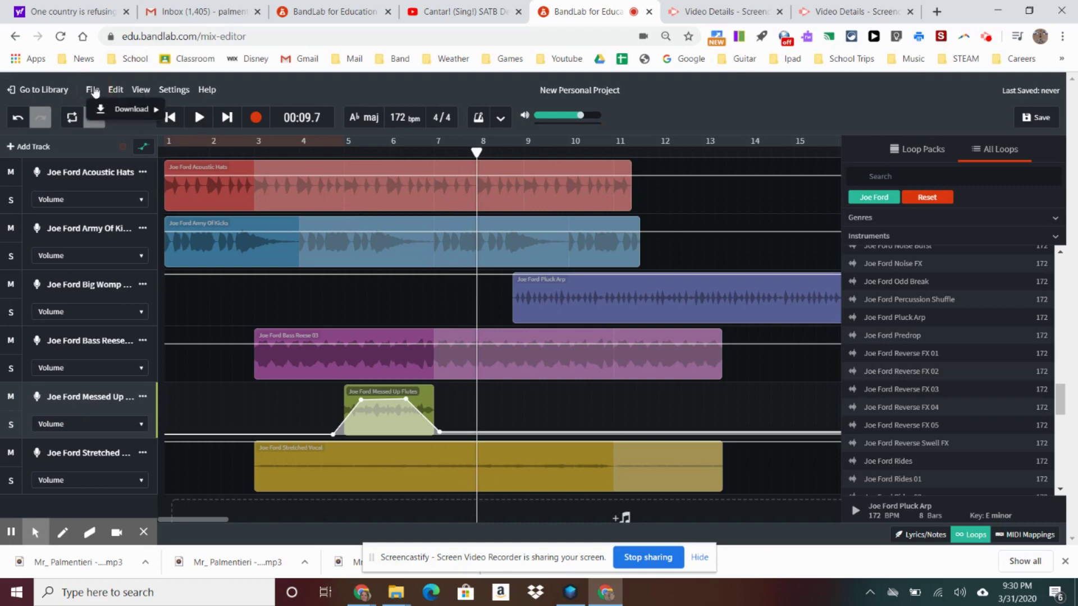
mouse_move(135, 110)
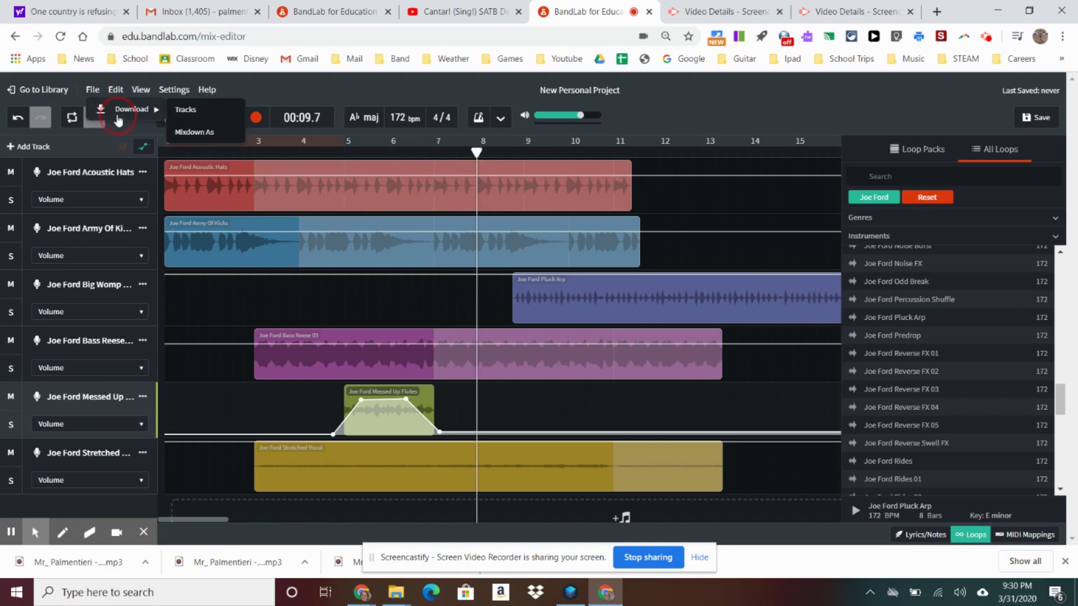
left_click(184, 135)
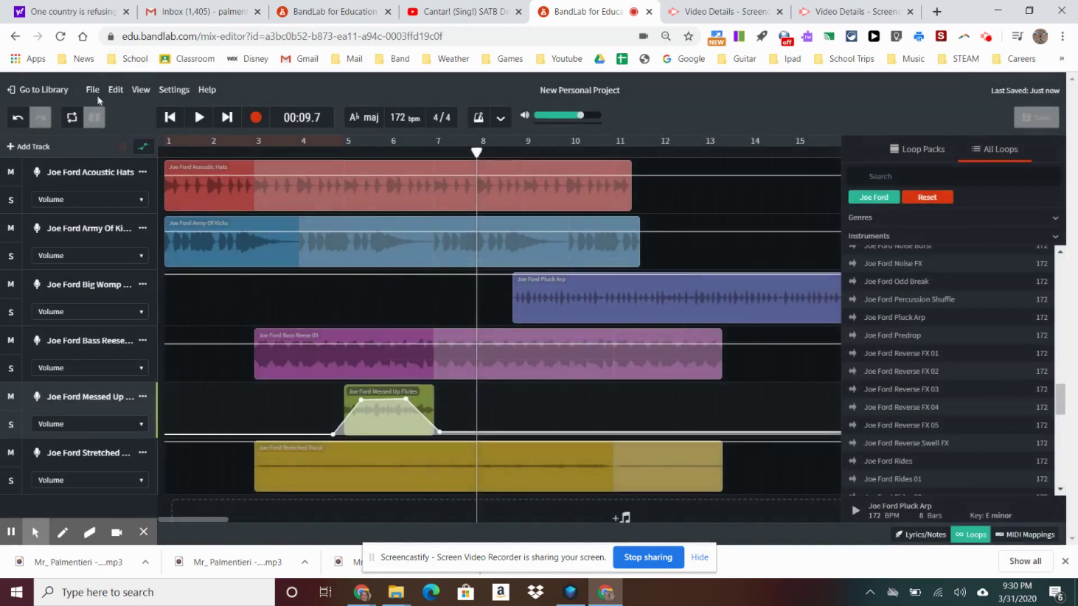
left_click(93, 98)
mouse_move(96, 107)
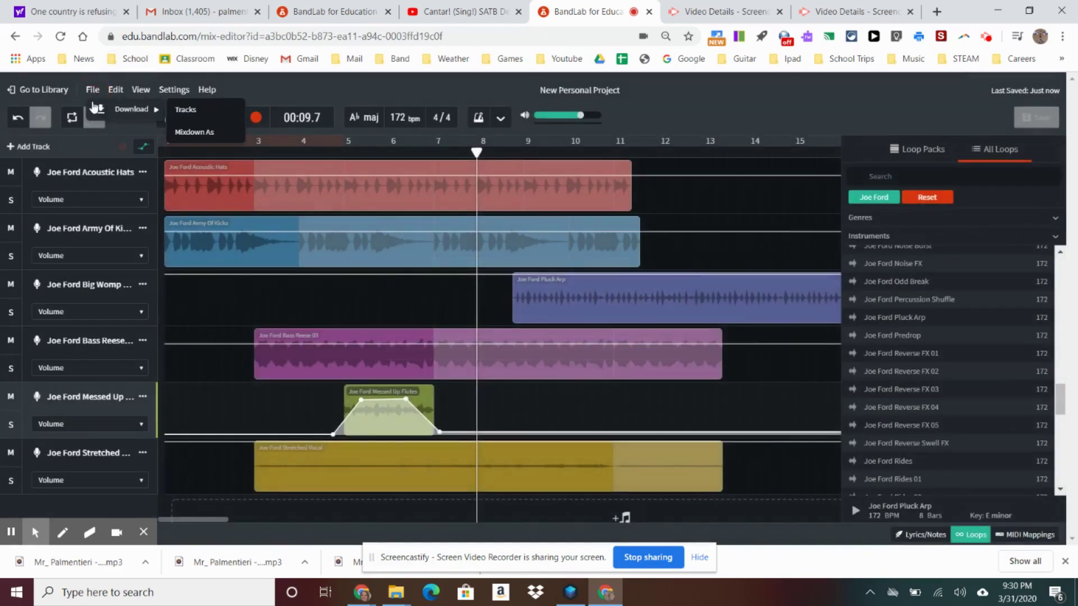
left_click(194, 133)
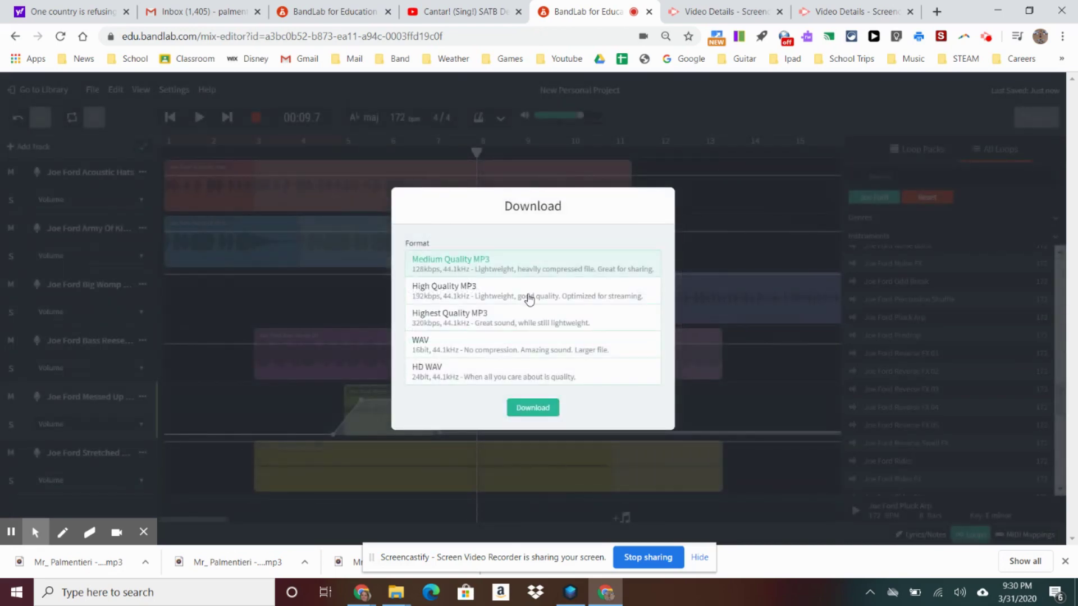
left_click(534, 409)
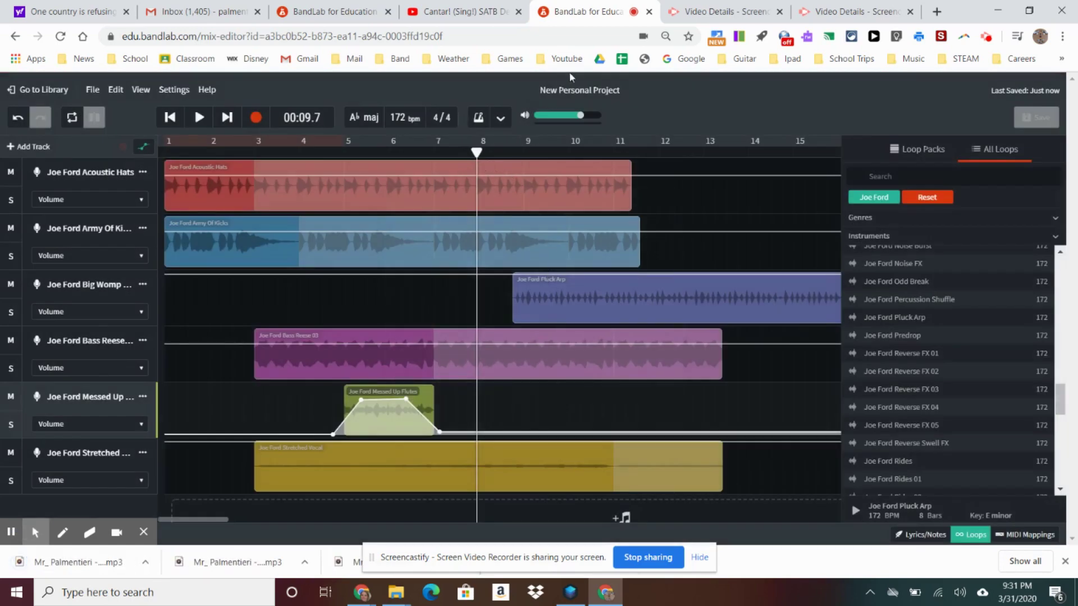
left_click(570, 90)
- Retitle the project 'Cool Loops', save it, and return to the library once saving finishes
left_click_drag(622, 90, 488, 81)
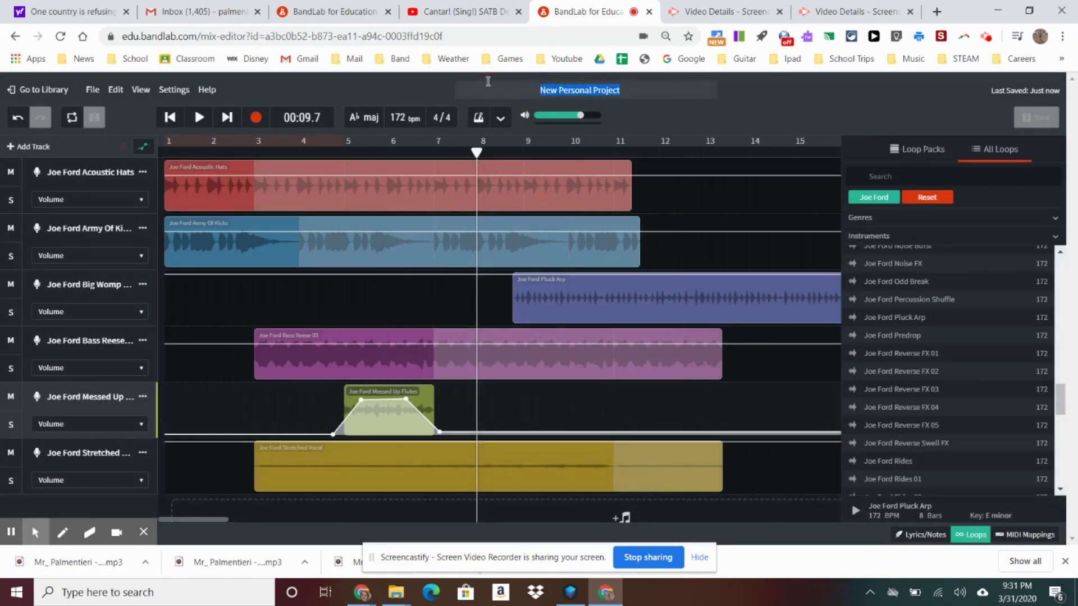
type("Cool")
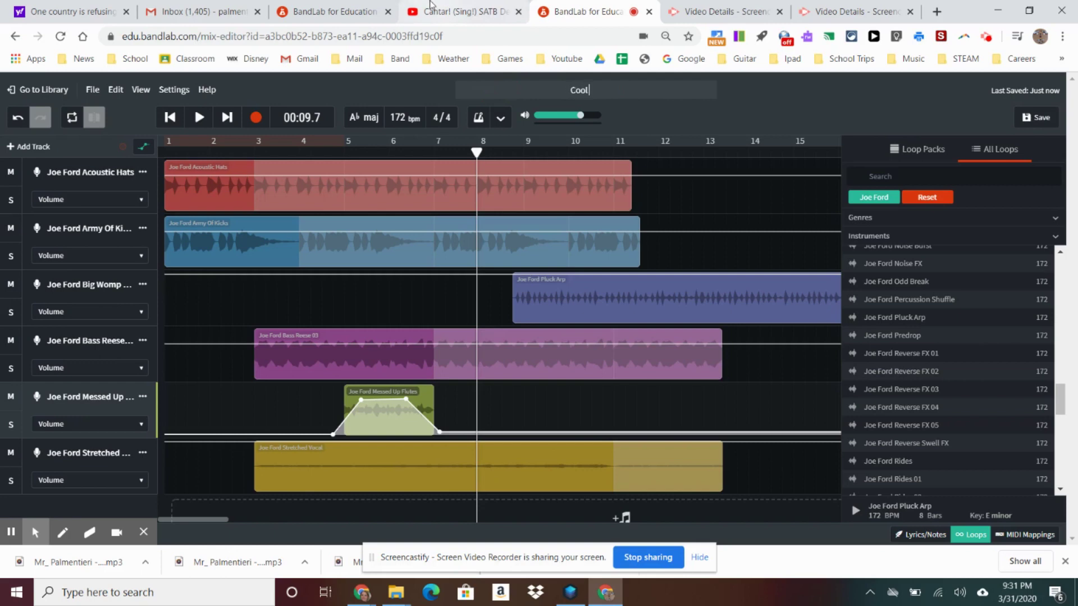
type(" Loops")
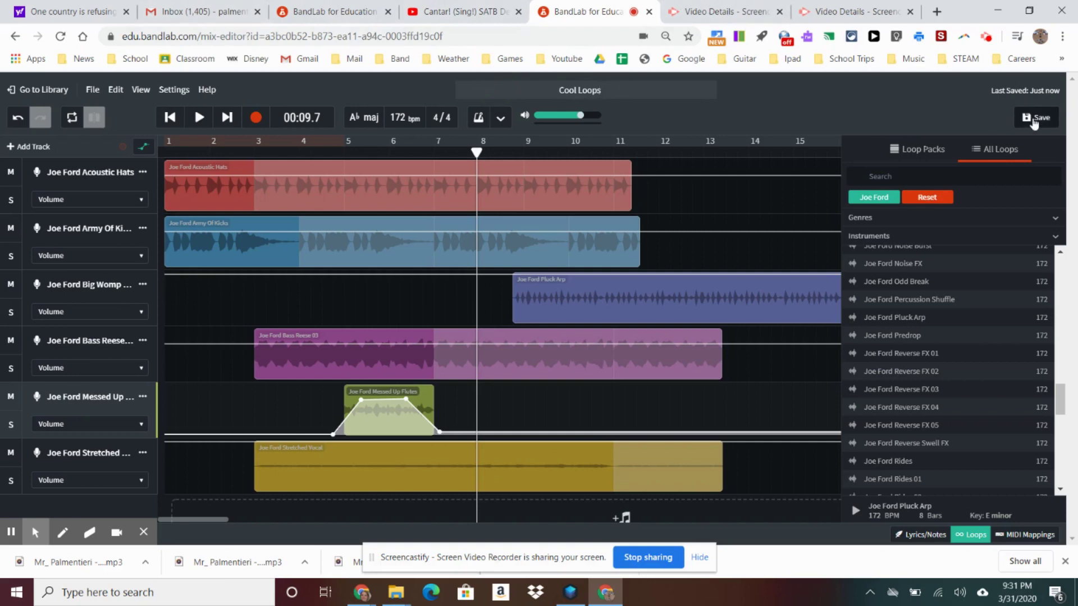
left_click(1034, 122)
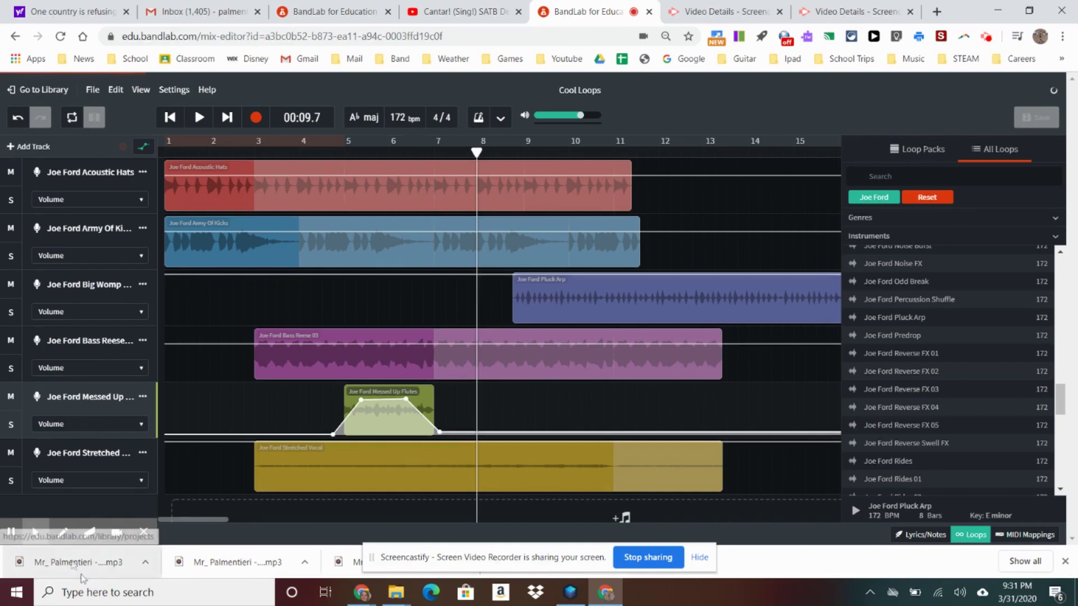
left_click(44, 90)
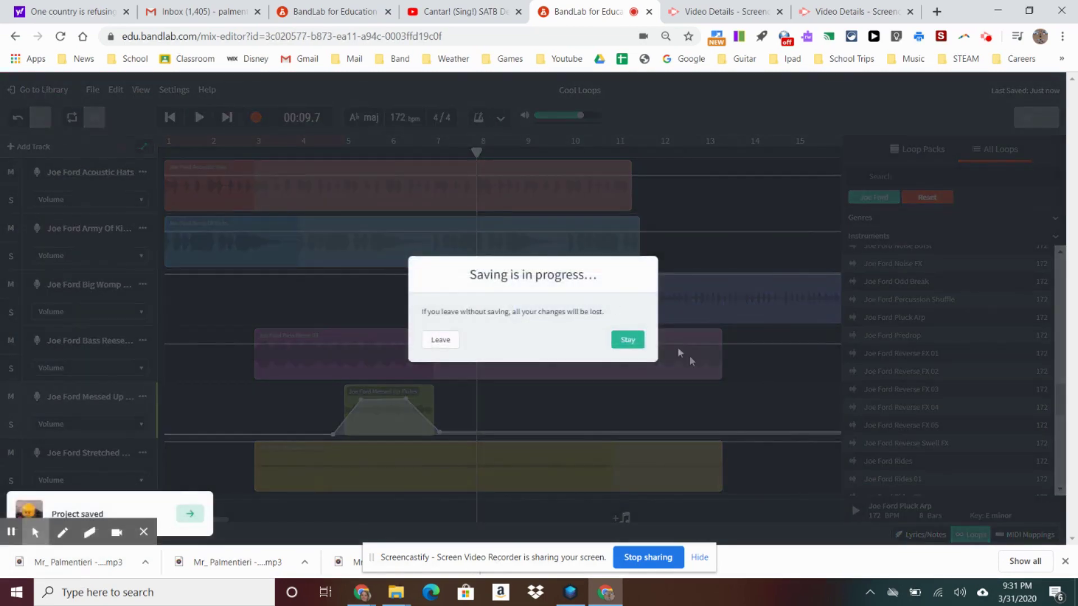
left_click(627, 340)
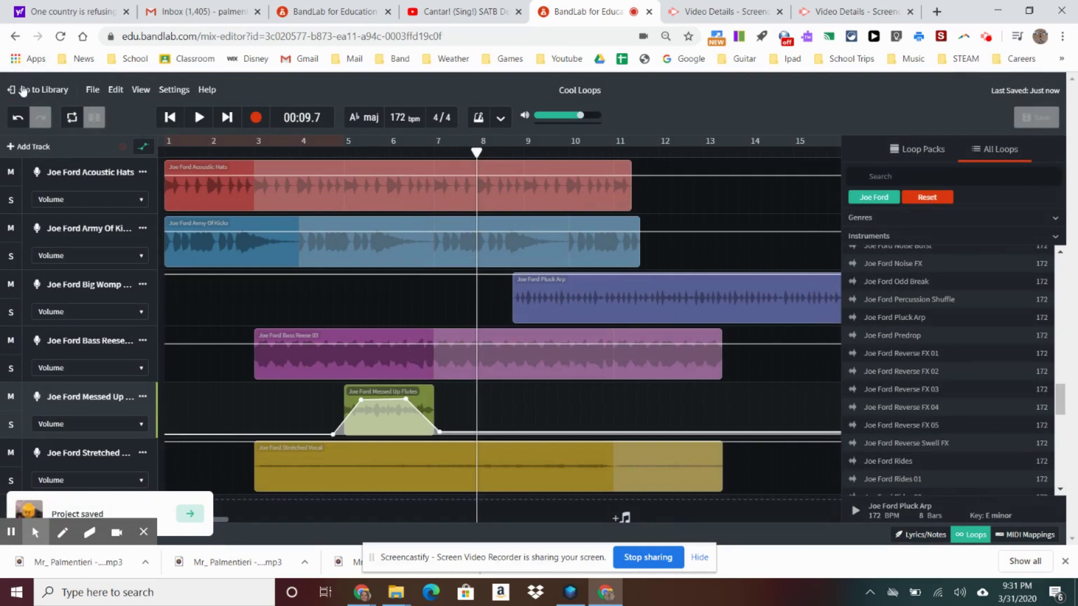
left_click(22, 90)
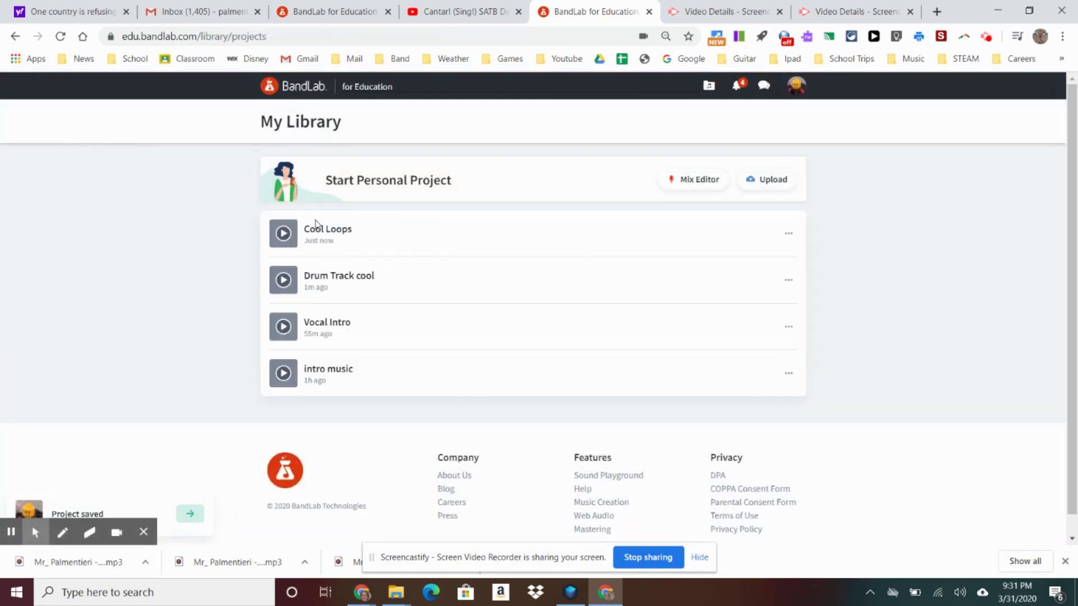